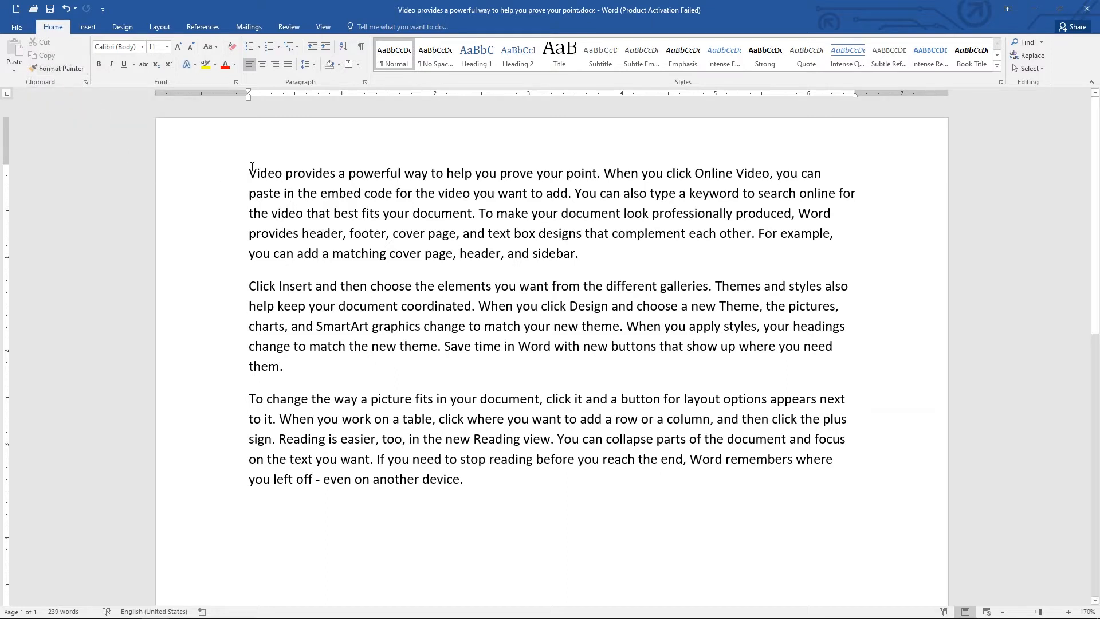
# - Format the word "Video" at the start of the first paragraph in Verdana, size 24
pyautogui.moveTo(249, 171); pyautogui.dragTo(283, 172)
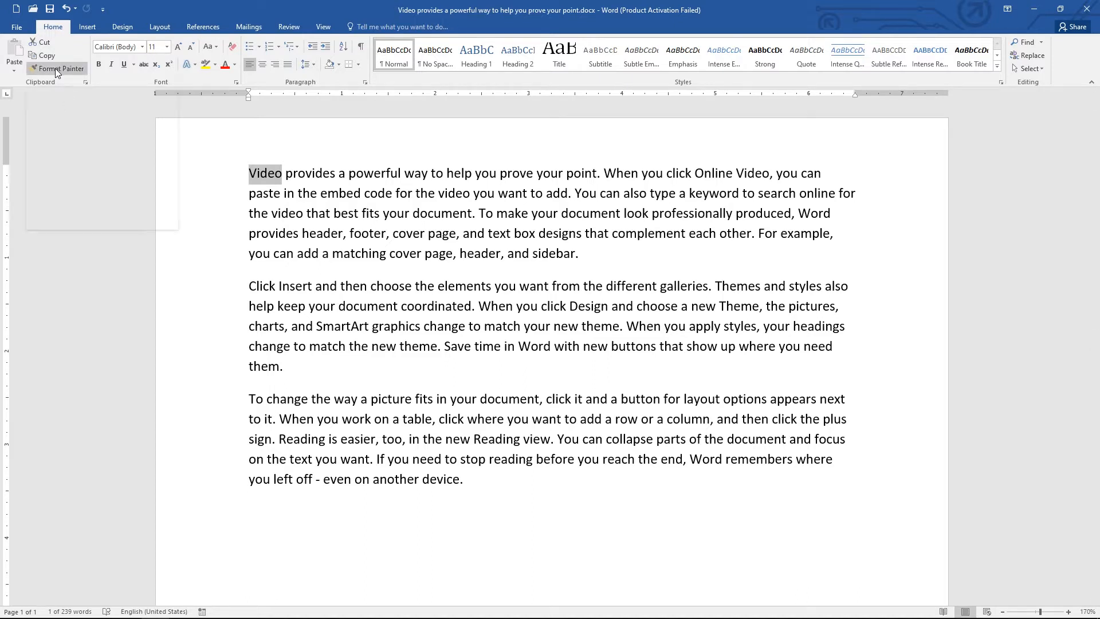
pyautogui.click(253, 189)
pyautogui.moveTo(249, 173); pyautogui.dragTo(282, 173)
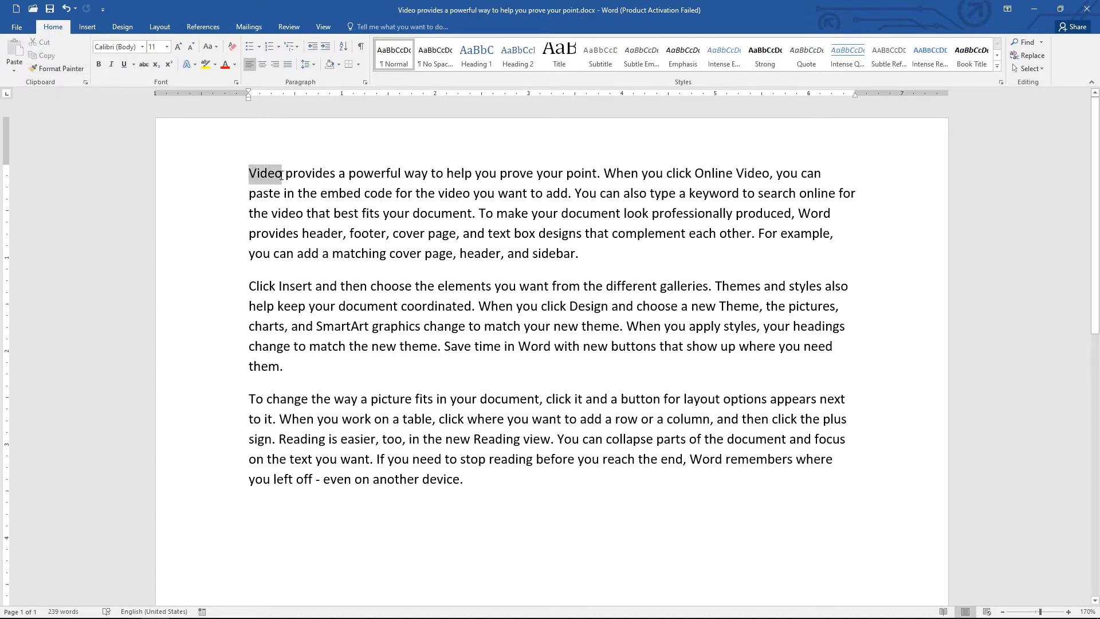
pyautogui.click(142, 47)
pyautogui.click(128, 184)
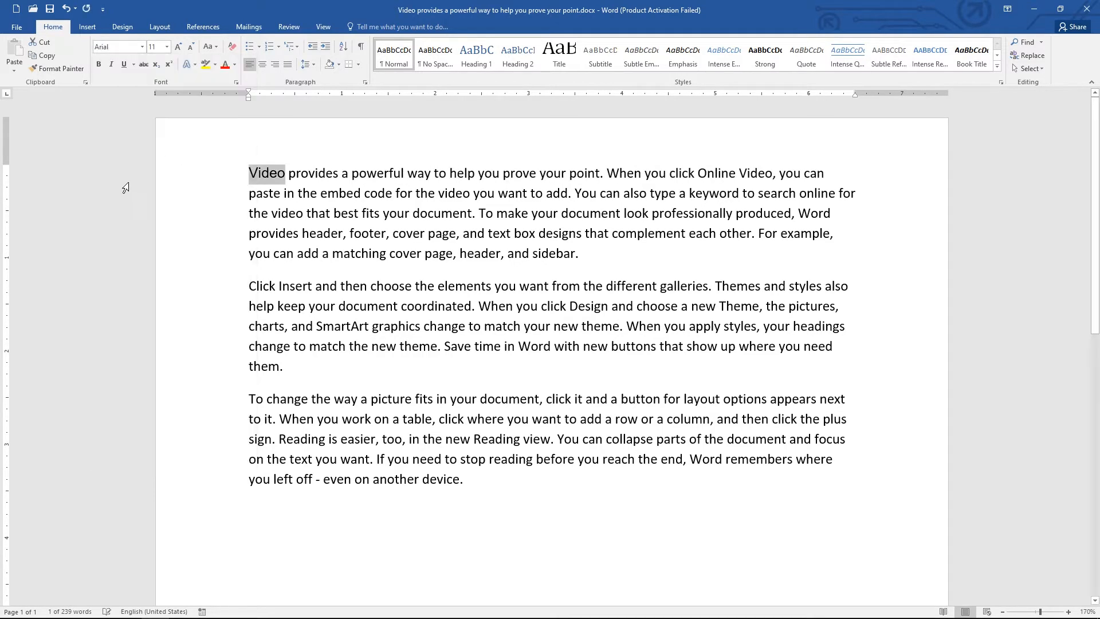
pyautogui.click(142, 46)
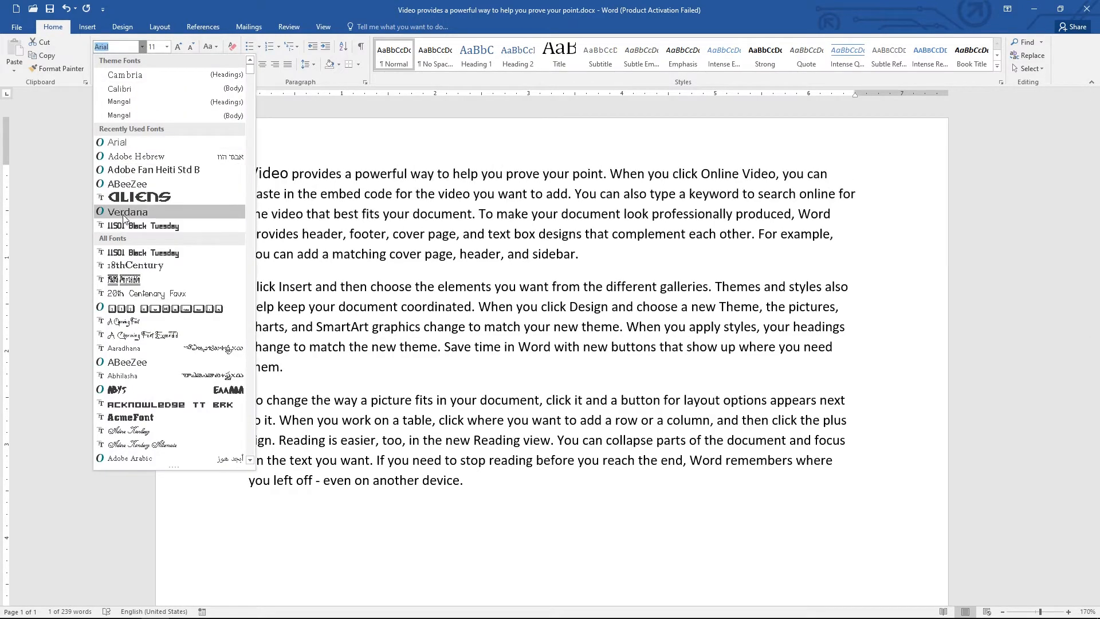
pyautogui.click(119, 212)
pyautogui.click(166, 47)
pyautogui.click(150, 168)
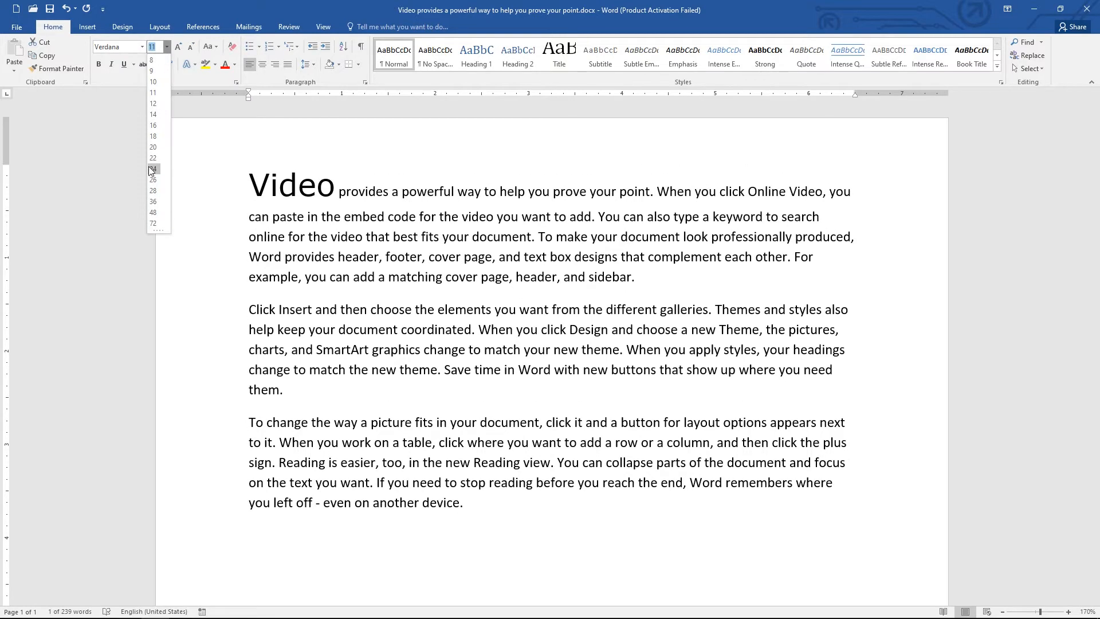
# - Make the word "Video" bold and underlined, and colour it standard red
pyautogui.click(99, 64)
pyautogui.click(124, 65)
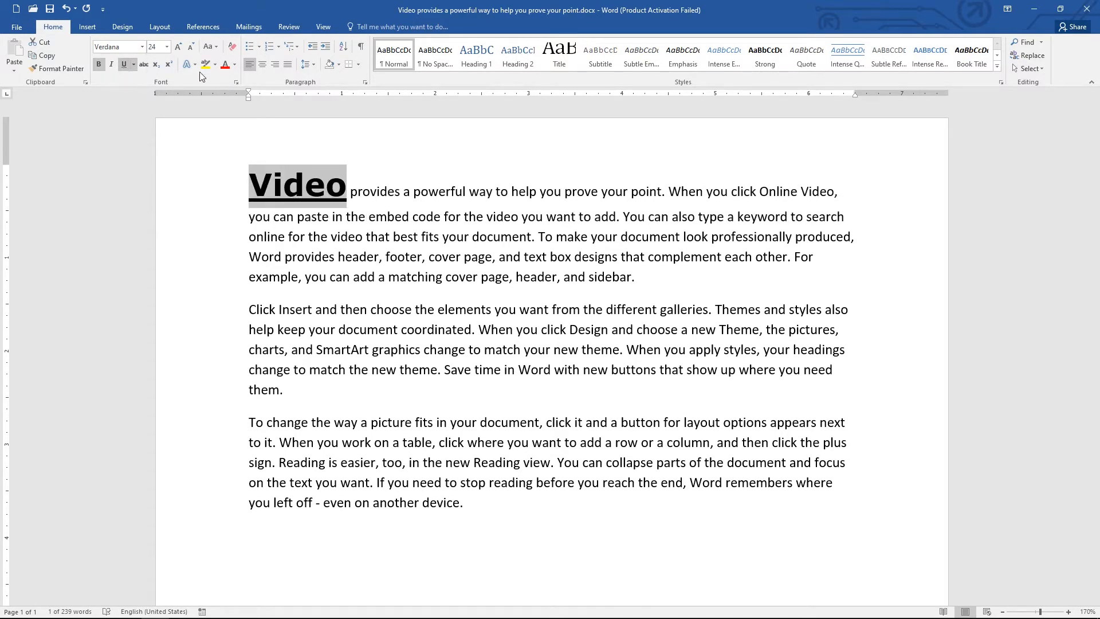
pyautogui.click(234, 65)
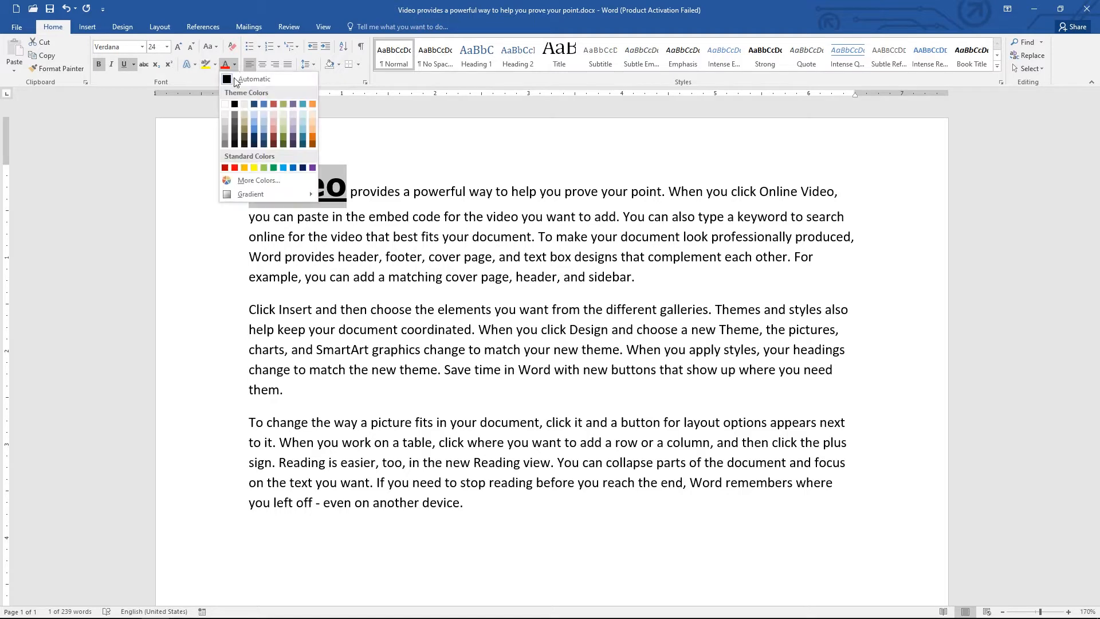
pyautogui.click(234, 166)
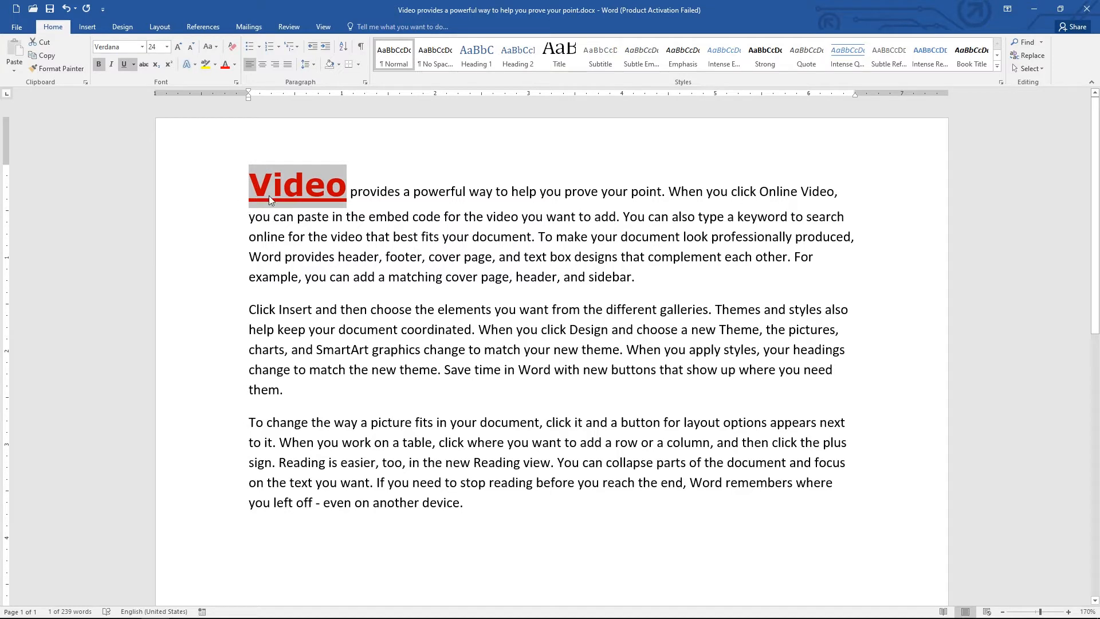
# - Copy the formatting of "Video" onto the word "document" in the second paragraph
pyautogui.moveTo(341, 329); pyautogui.dragTo(397, 329)
pyautogui.click(380, 329)
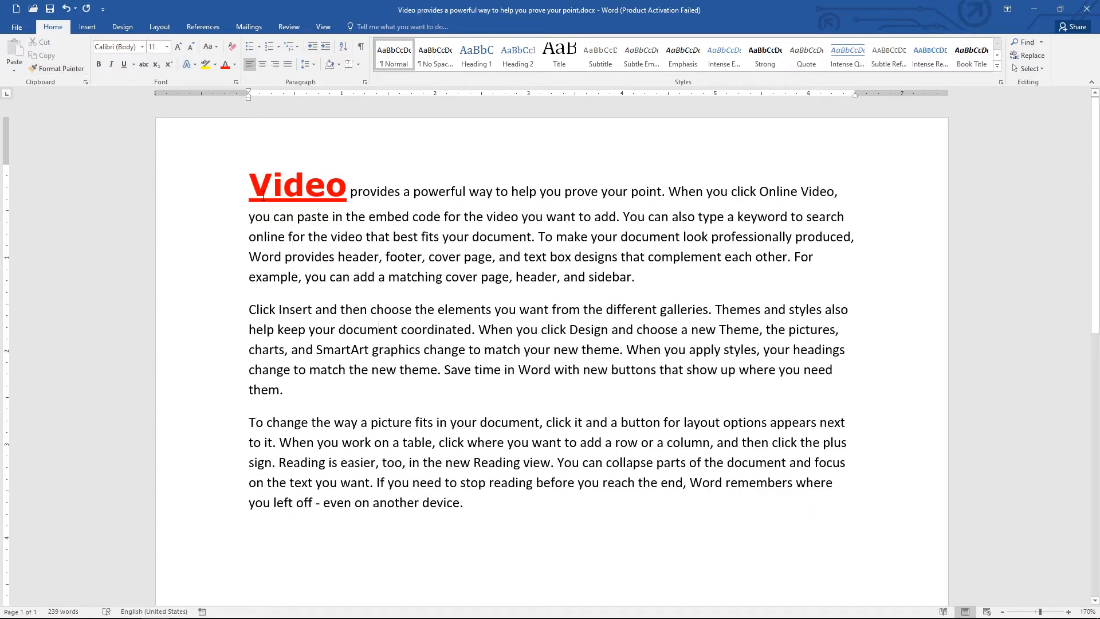
pyautogui.moveTo(249, 192); pyautogui.dragTo(348, 197)
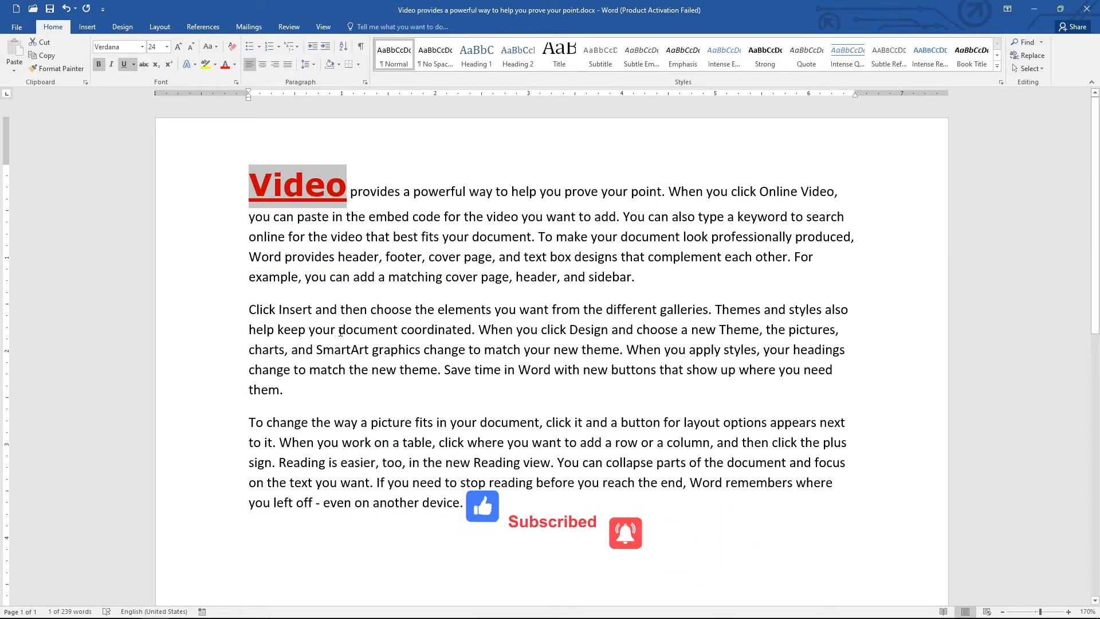
pyautogui.moveTo(339, 331); pyautogui.dragTo(402, 335)
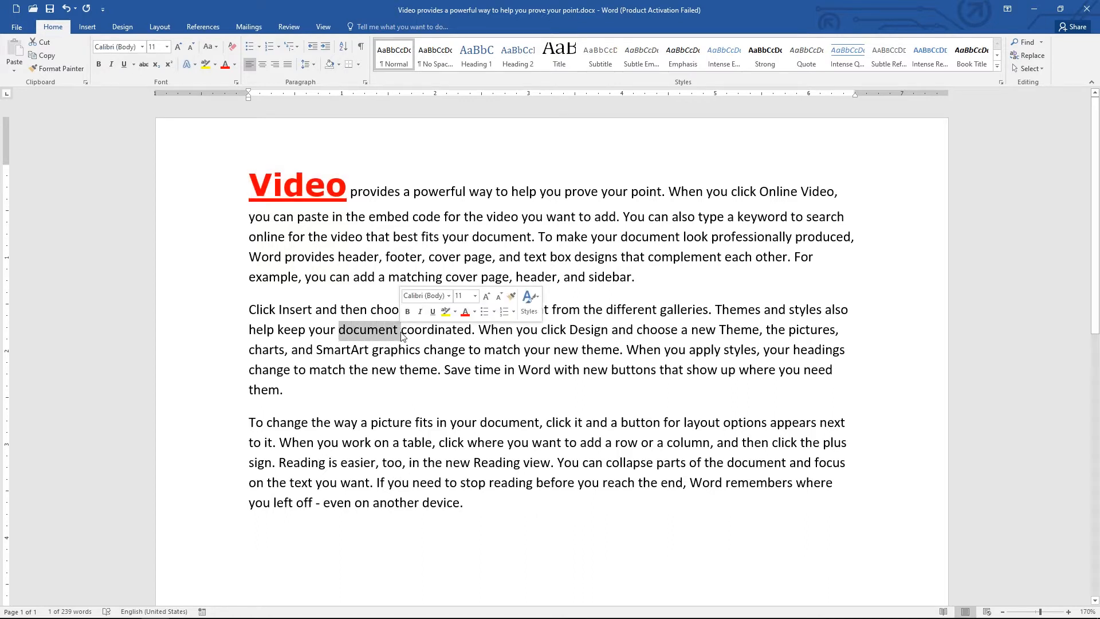
pyautogui.hotkey('ctrl', 'shift', 'v')
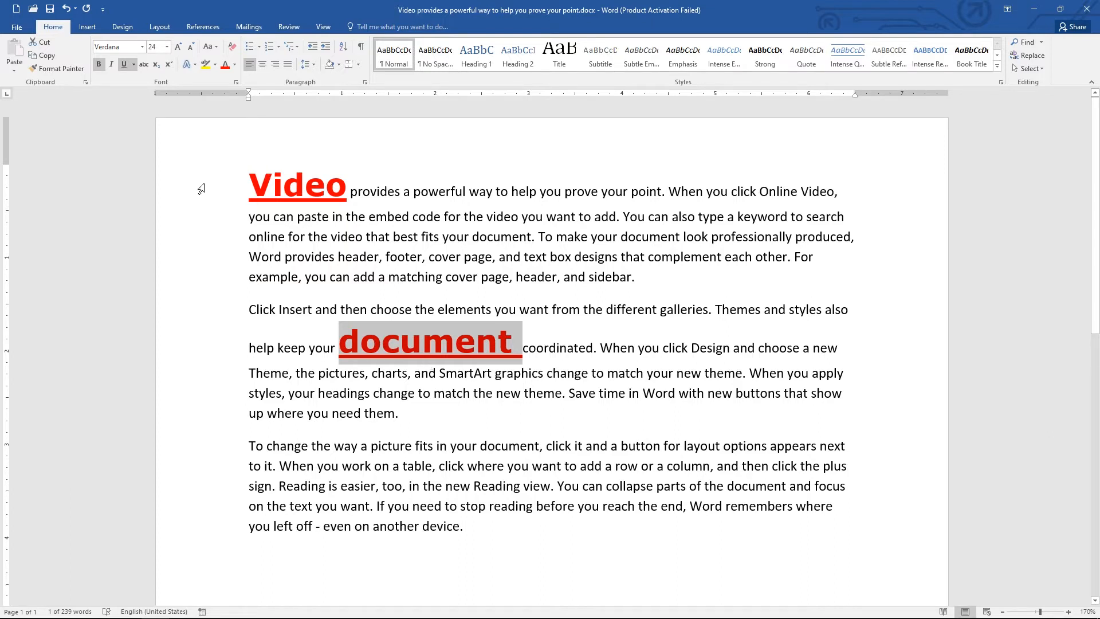
pyautogui.click(445, 392)
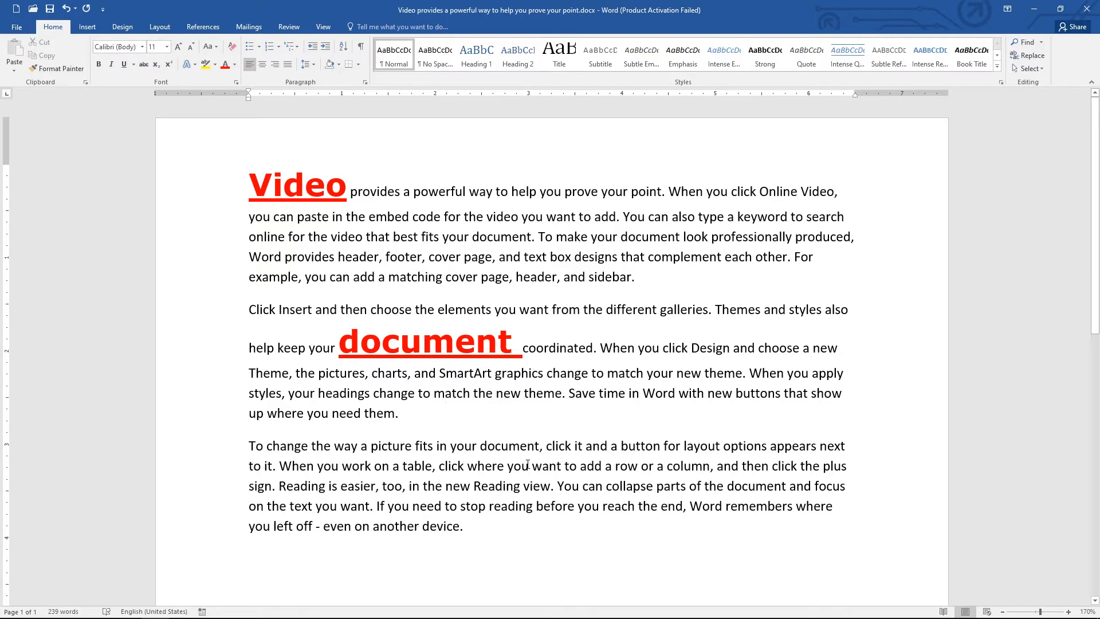
# - Show the collected clipboard items and copy "you" from the last line of the first paragraph
pyautogui.click(85, 81)
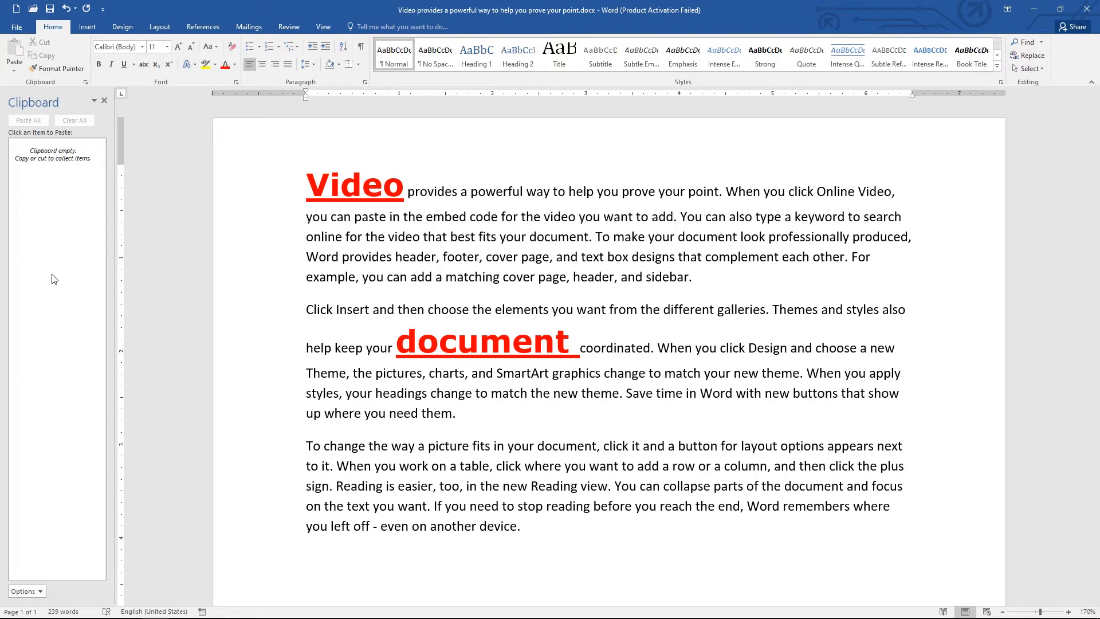
pyautogui.moveTo(361, 281); pyautogui.dragTo(390, 283)
pyautogui.rightClick(378, 279)
pyautogui.click(395, 299)
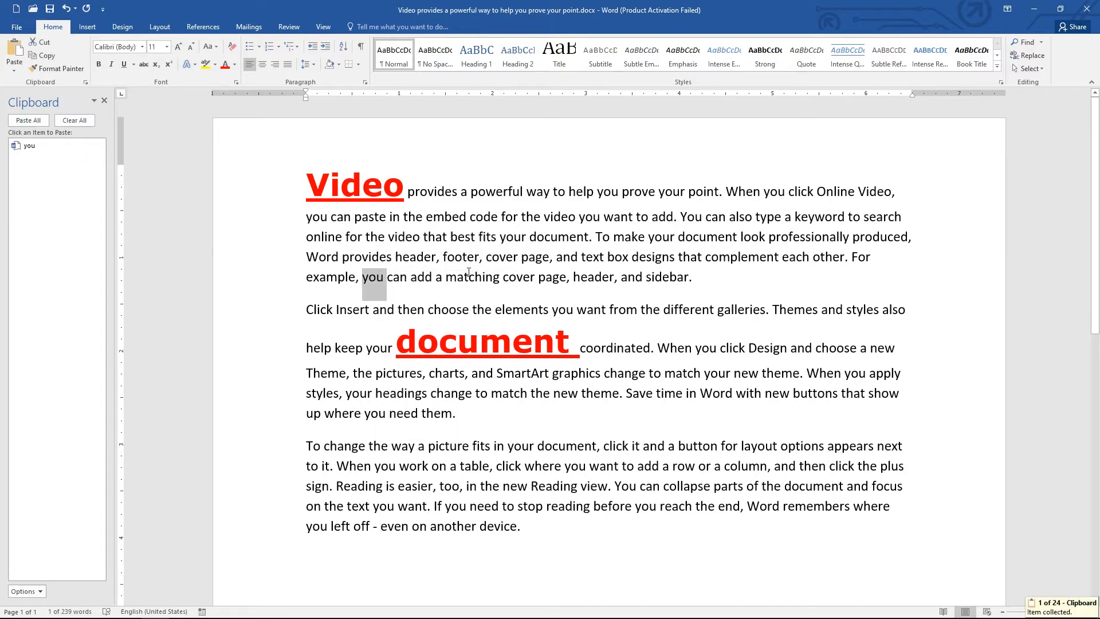
# - Copy "over" from the word "cover" in the first paragraph's fourth line, plus "code" from its second line
pyautogui.moveTo(493, 256); pyautogui.dragTo(519, 257)
pyautogui.rightClick(512, 255)
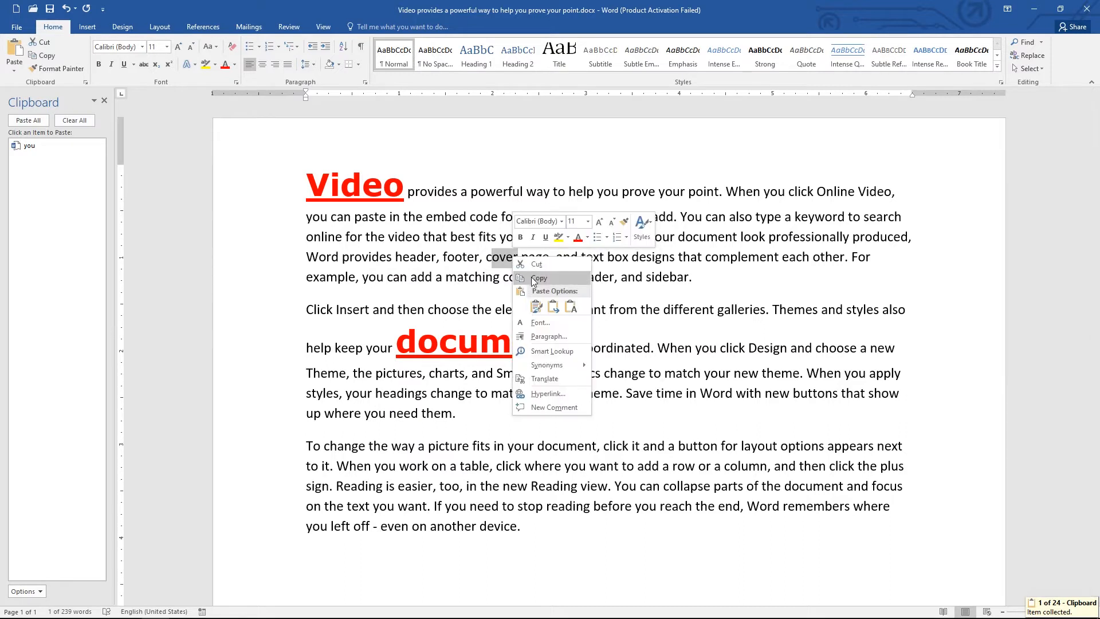
pyautogui.click(530, 281)
pyautogui.moveTo(469, 221); pyautogui.dragTo(497, 222)
pyautogui.rightClick(494, 221)
pyautogui.click(513, 240)
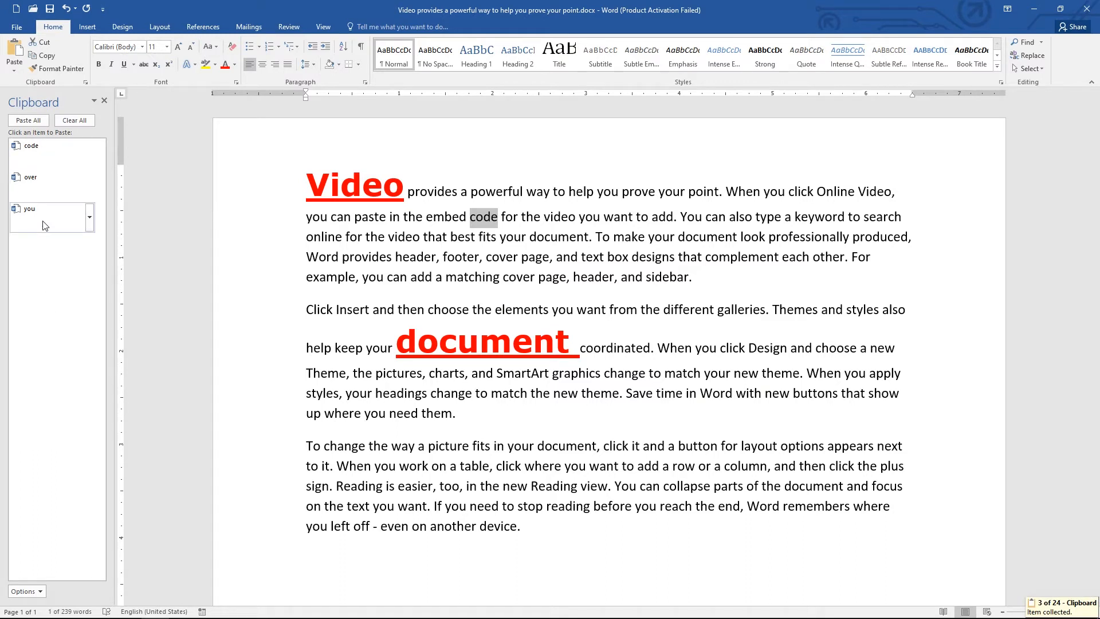
# - Paste the collected item "over" before "need them" at the end of the second paragraph, then close the clipboard list
pyautogui.click(389, 413)
pyautogui.moveTo(90, 186)
pyautogui.click(90, 186)
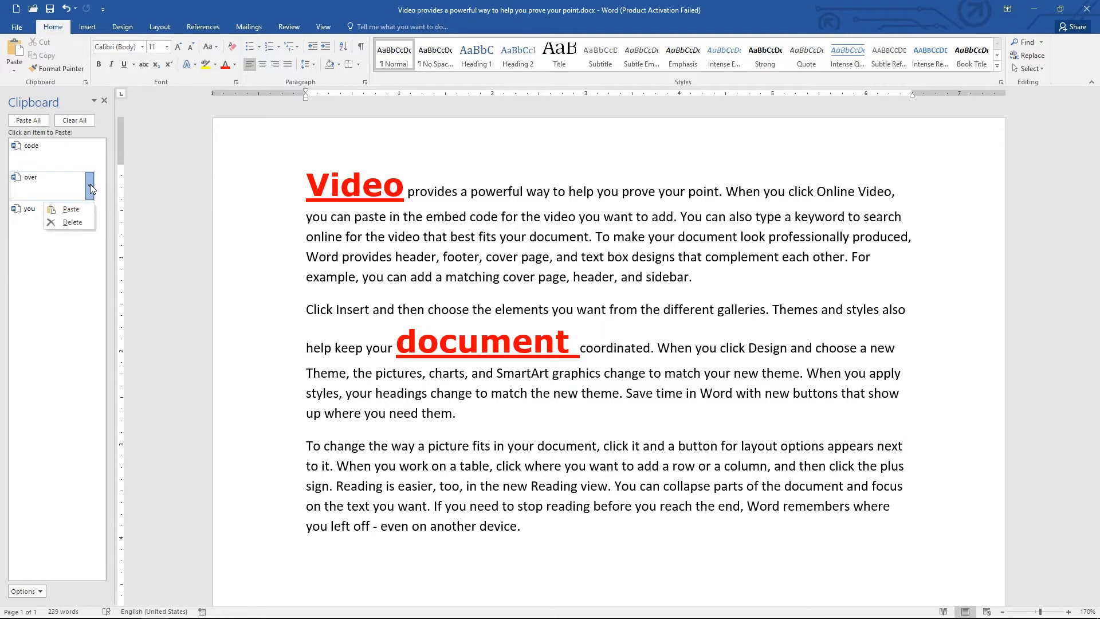
pyautogui.click(77, 214)
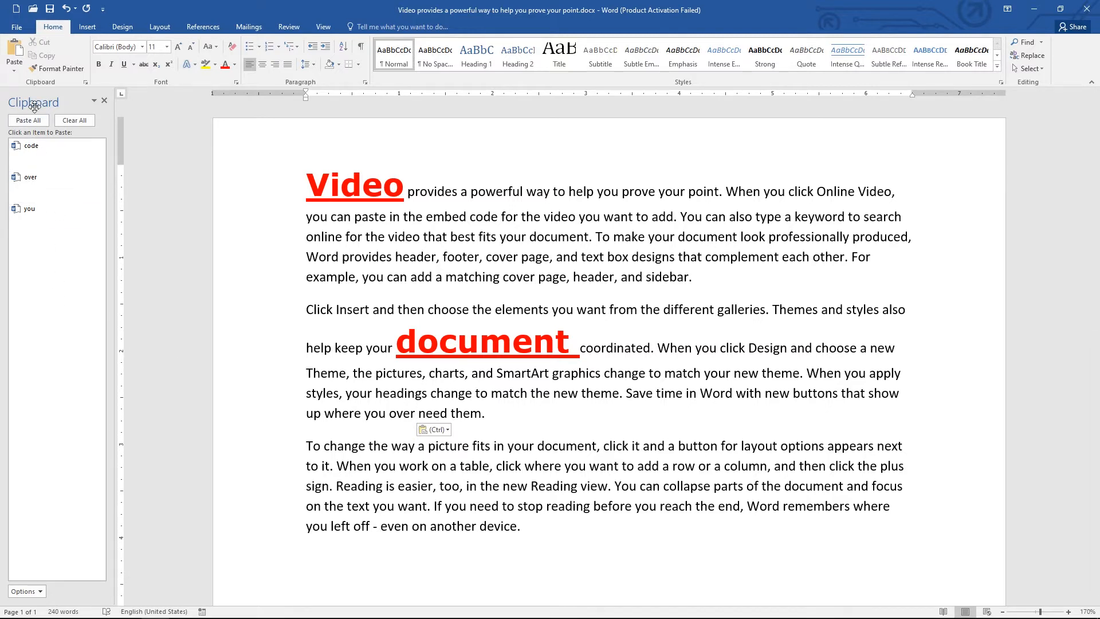
pyautogui.click(104, 101)
pyautogui.click(438, 418)
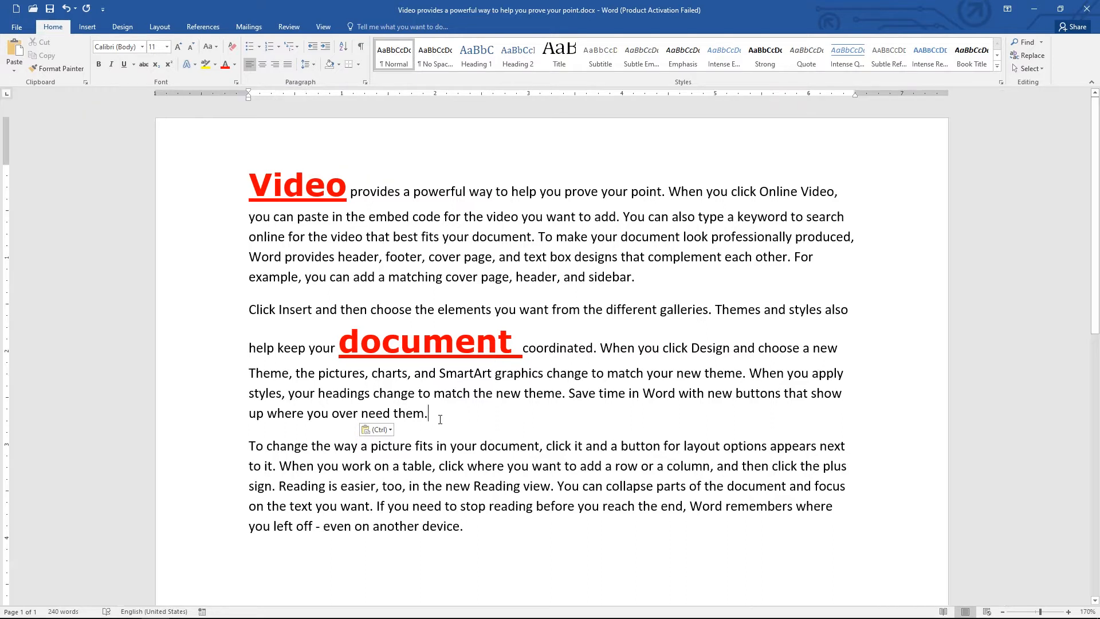
pyautogui.click(142, 47)
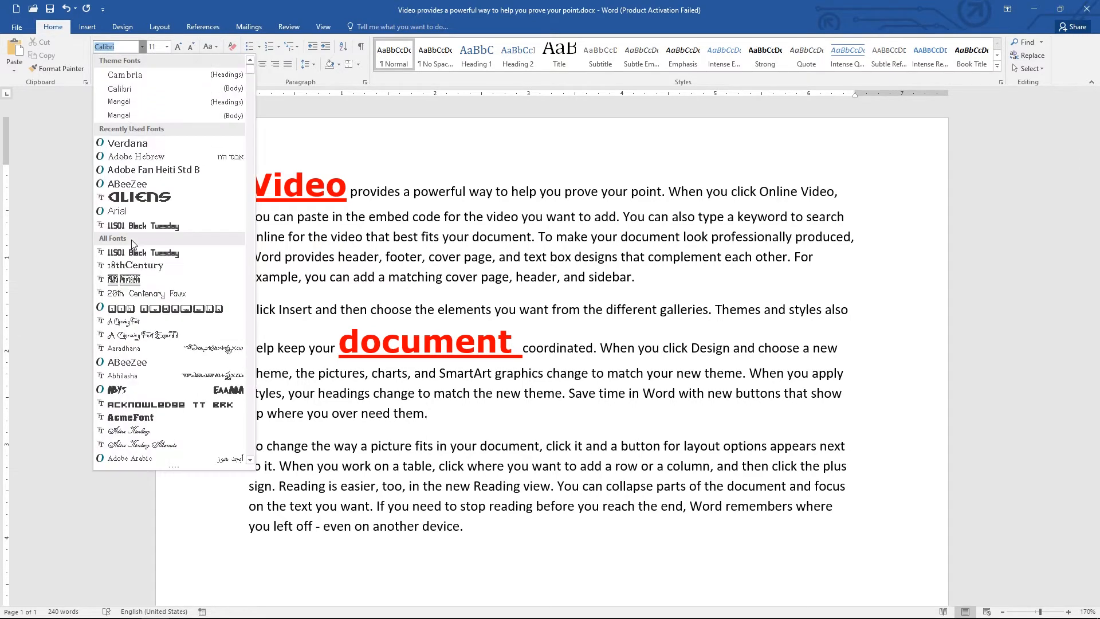
pyautogui.click(304, 312)
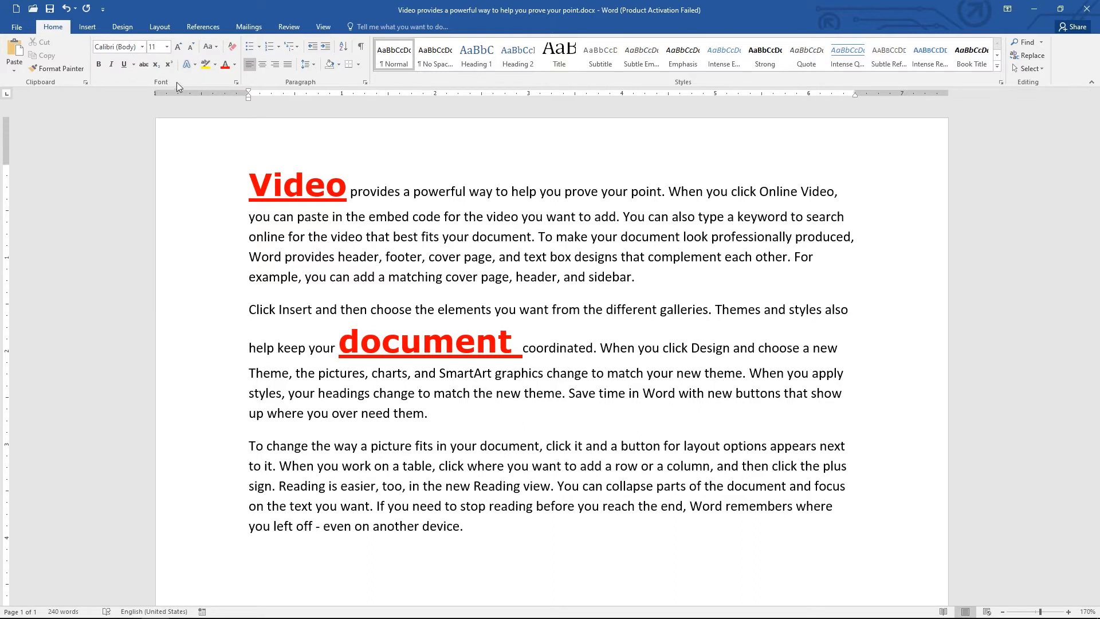
# - Open the full Font settings on the basic font options and move the dialog clear of the red words
pyautogui.click(235, 82)
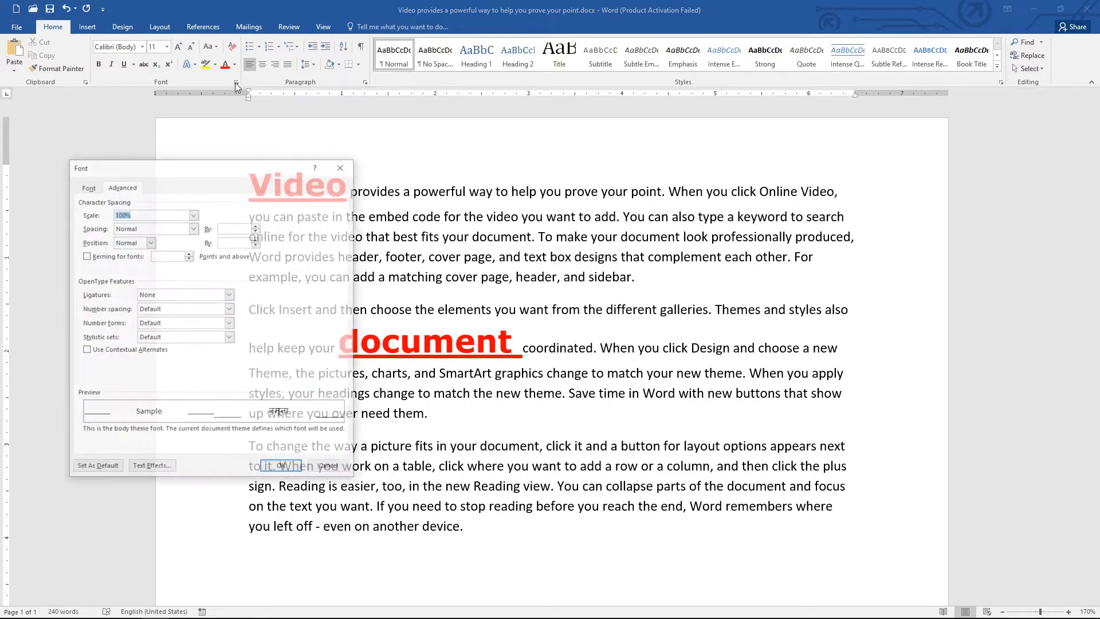
pyautogui.moveTo(221, 172); pyautogui.dragTo(427, 172)
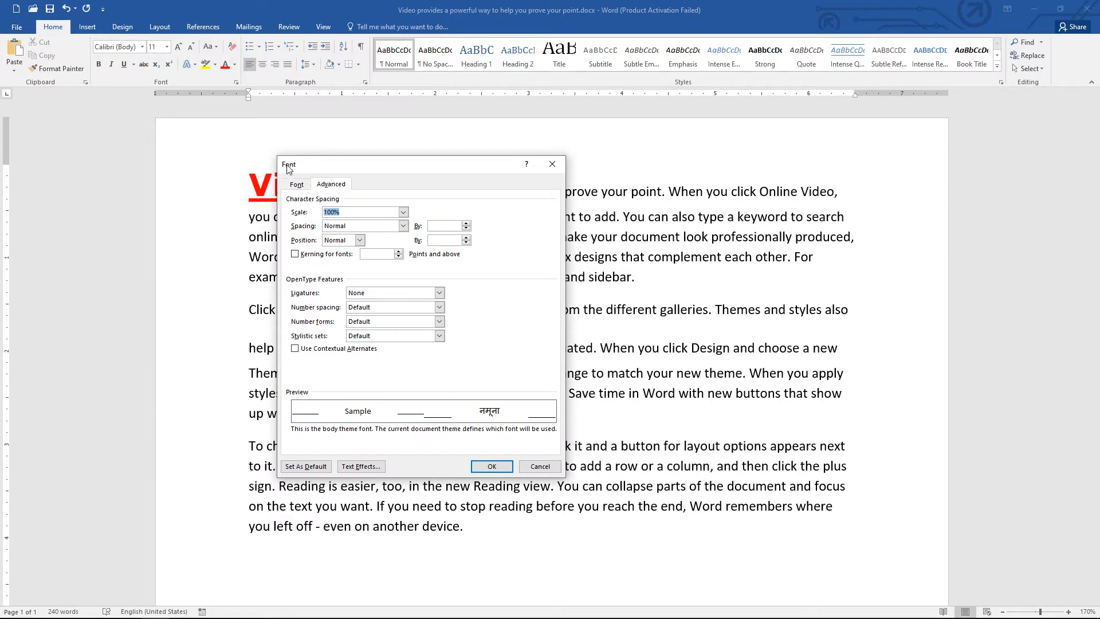
pyautogui.moveTo(302, 171); pyautogui.dragTo(486, 175)
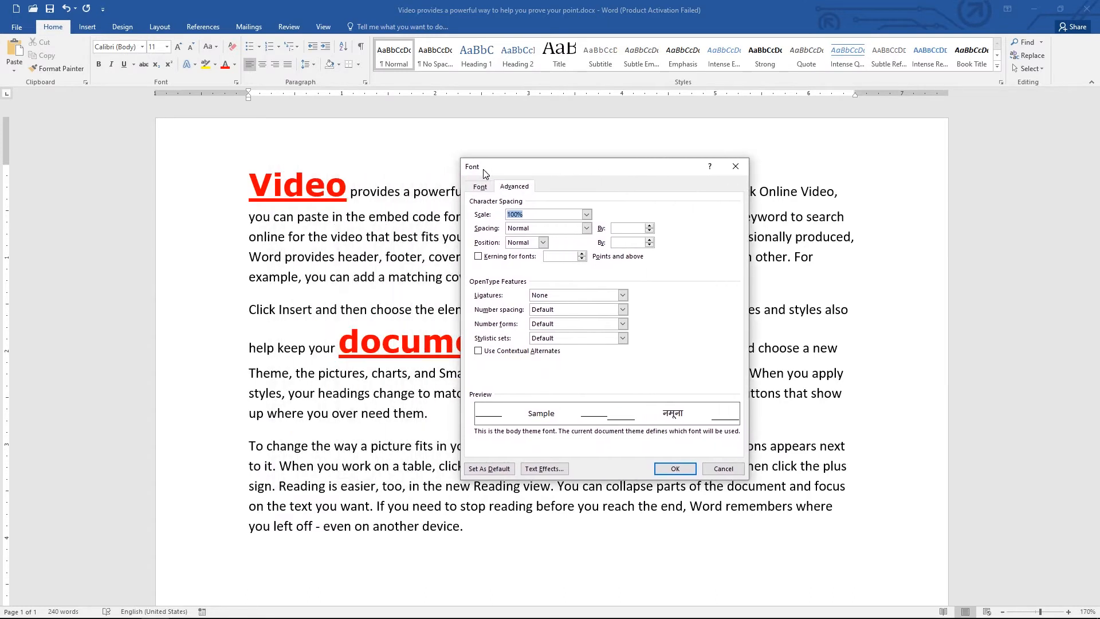
pyautogui.click(480, 187)
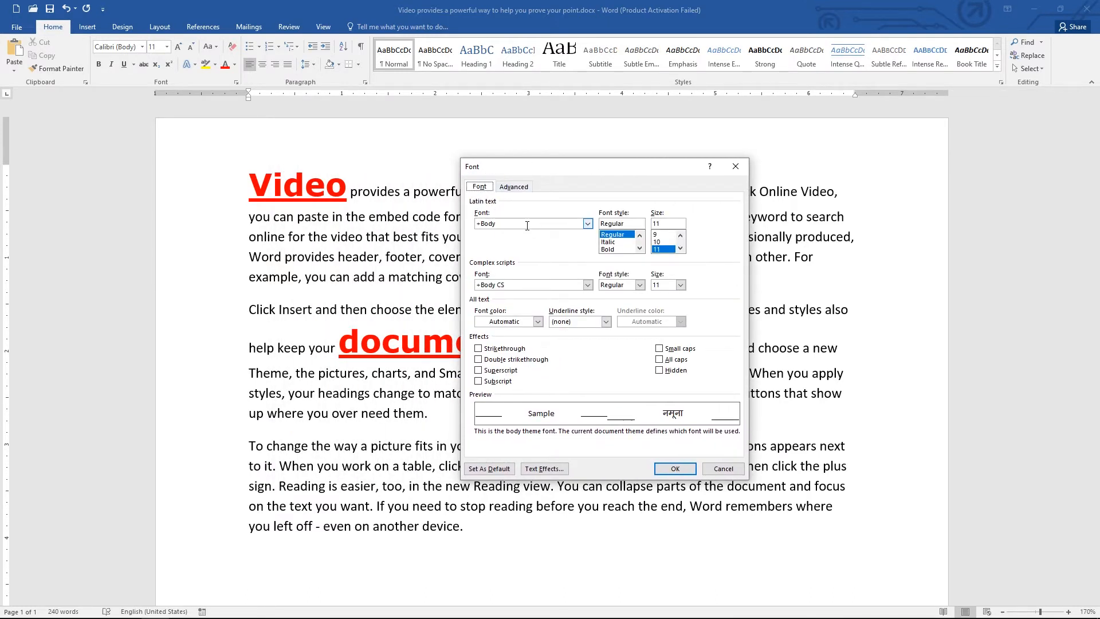
pyautogui.moveTo(531, 172); pyautogui.dragTo(622, 181)
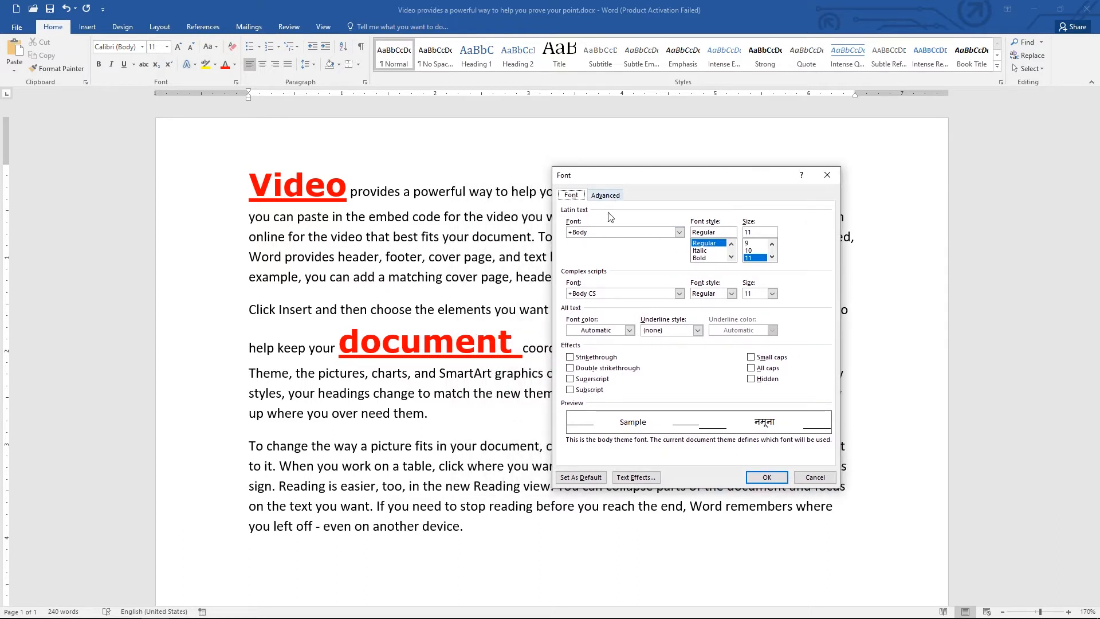
# - Try the Strikethrough, Double strikethrough, Small caps and All caps effects on the sample text
pyautogui.click(576, 359)
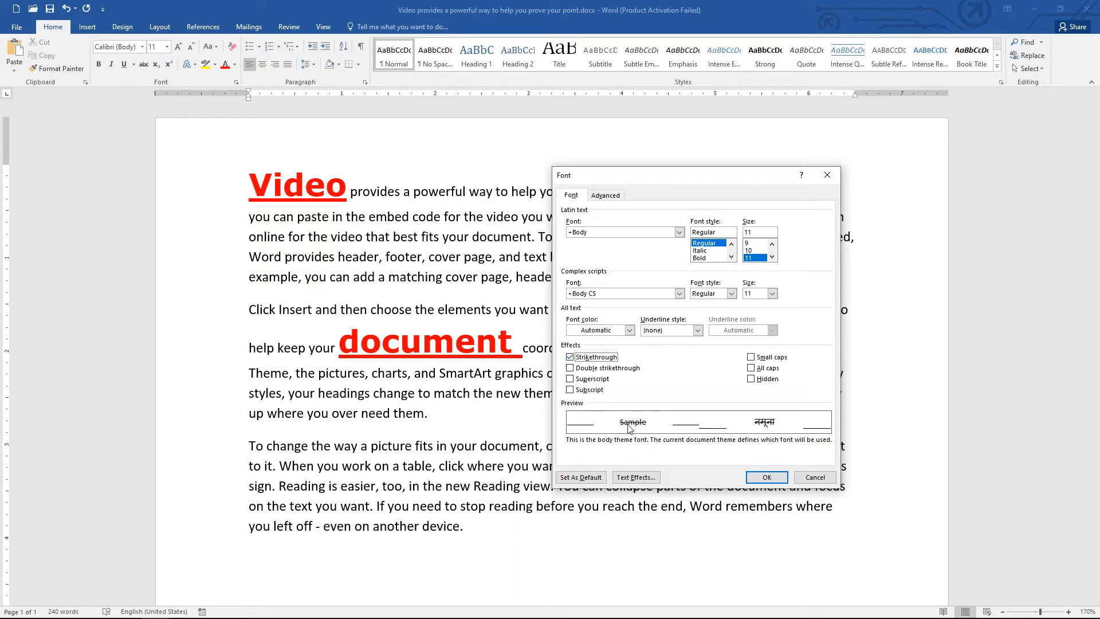
pyautogui.click(571, 368)
pyautogui.click(570, 368)
pyautogui.click(750, 358)
pyautogui.click(751, 368)
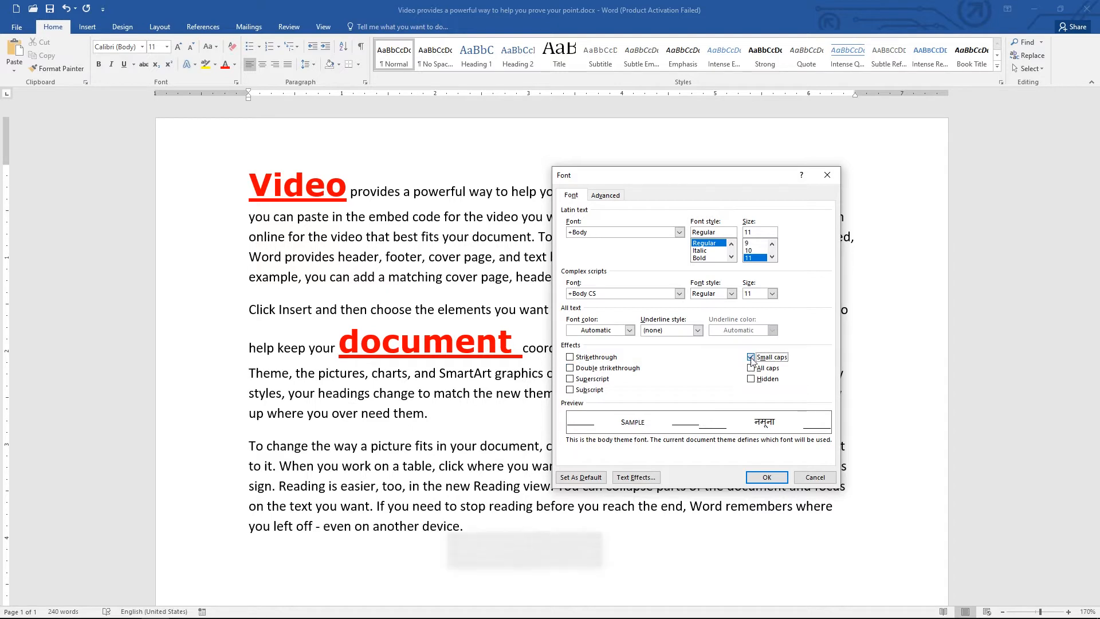
pyautogui.click(750, 368)
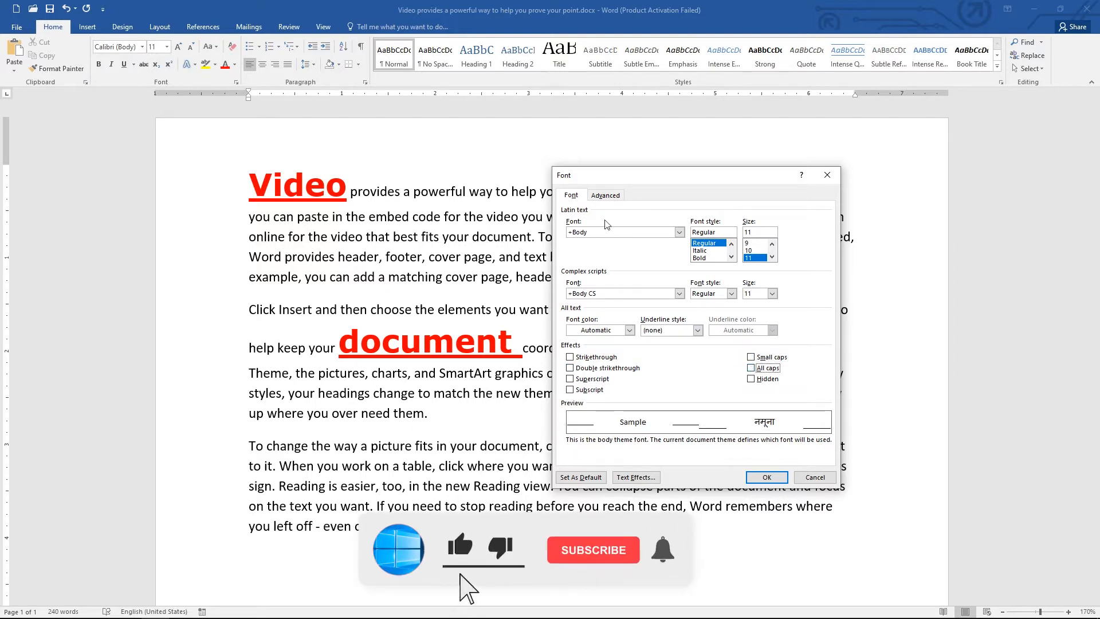
# - Set the character spacing scale to 80% and apply the font settings
pyautogui.click(606, 196)
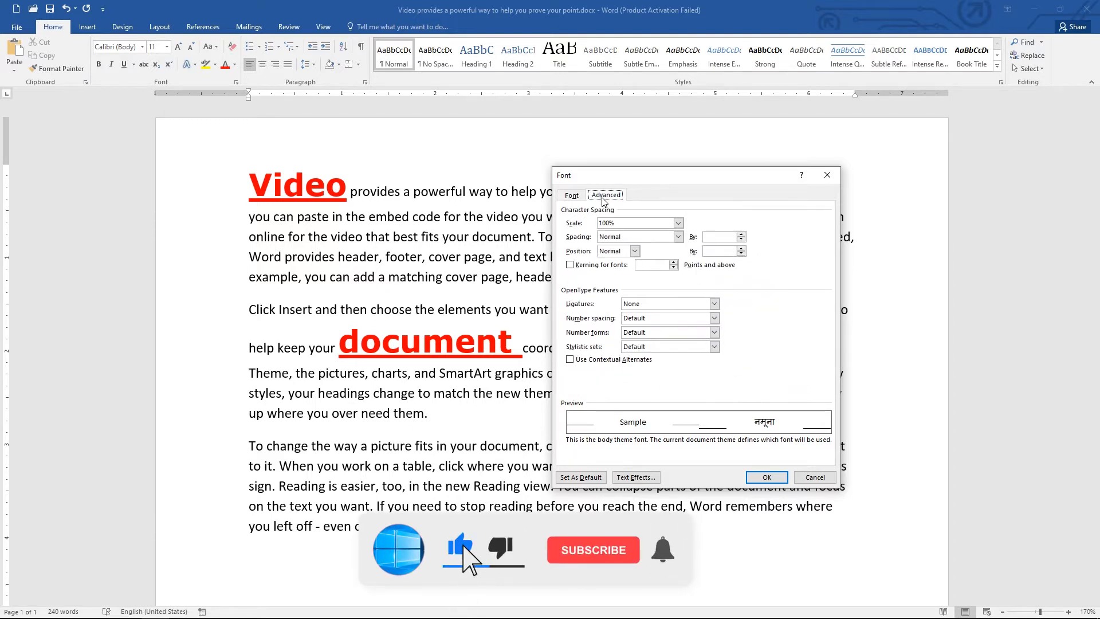
pyautogui.click(677, 223)
pyautogui.click(630, 263)
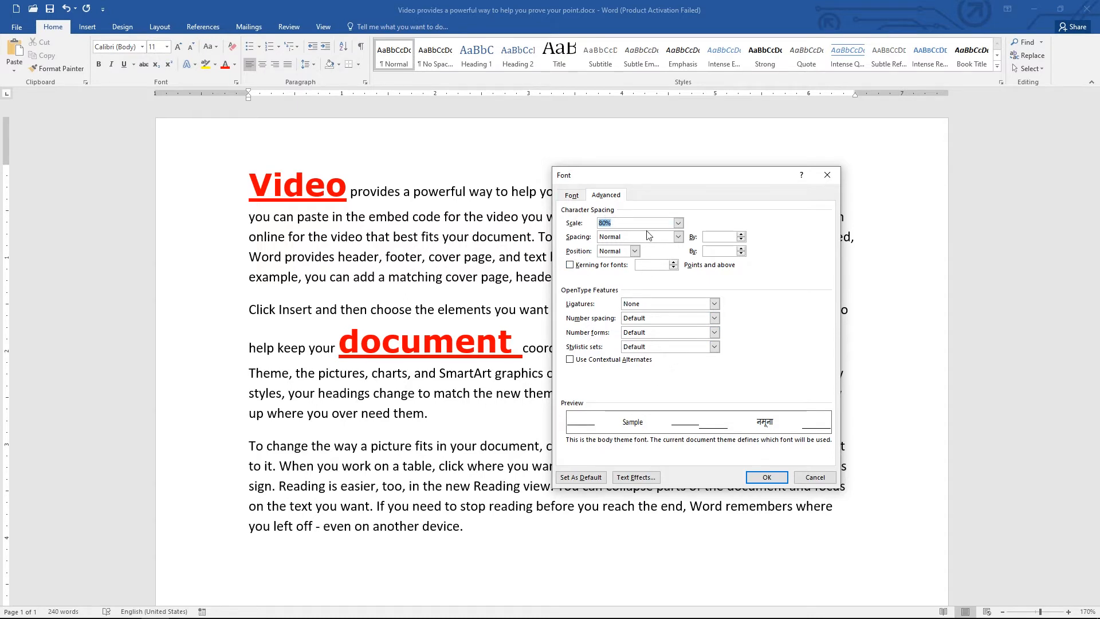
pyautogui.moveTo(656, 176); pyautogui.dragTo(386, 150)
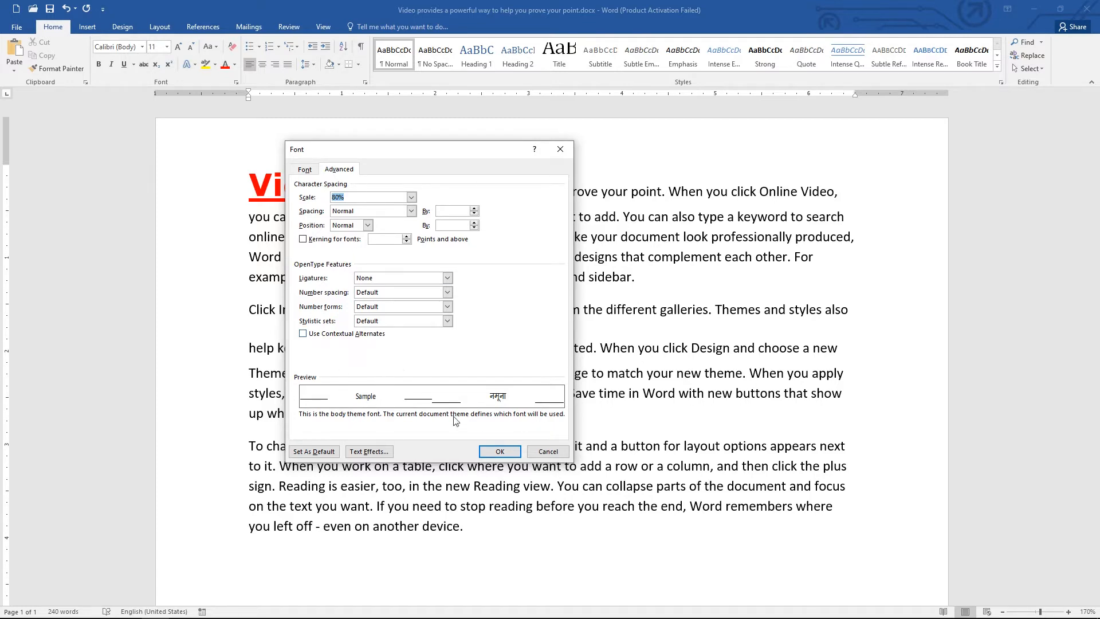
pyautogui.click(500, 452)
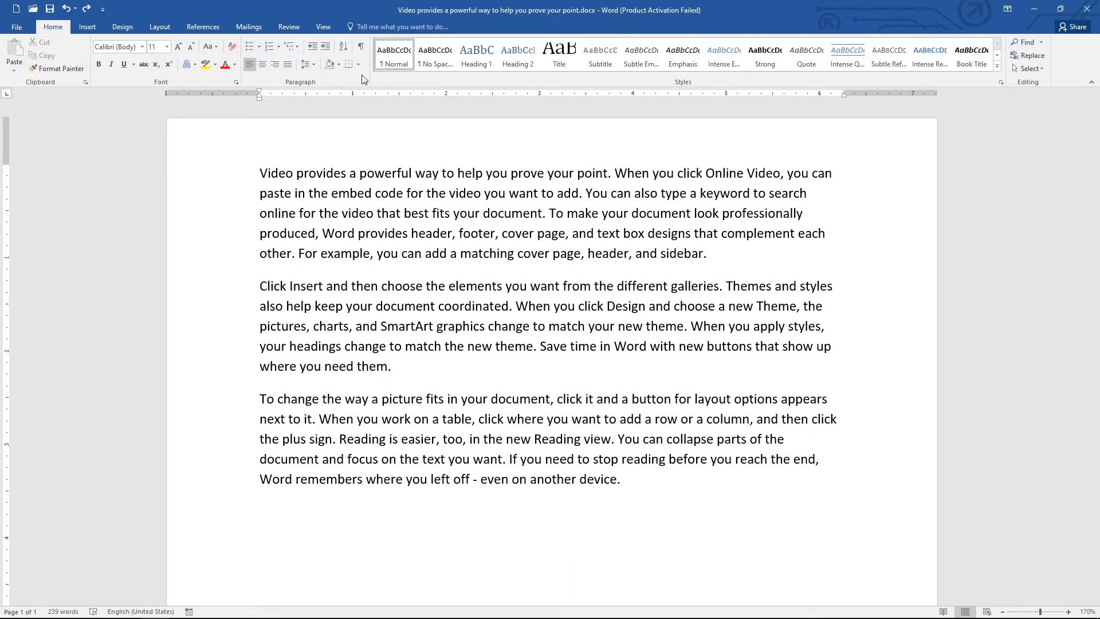
# - Preview bullet and numbering styles for the first paragraph, and try increasing and decreasing its indent by one level
pyautogui.click(260, 49)
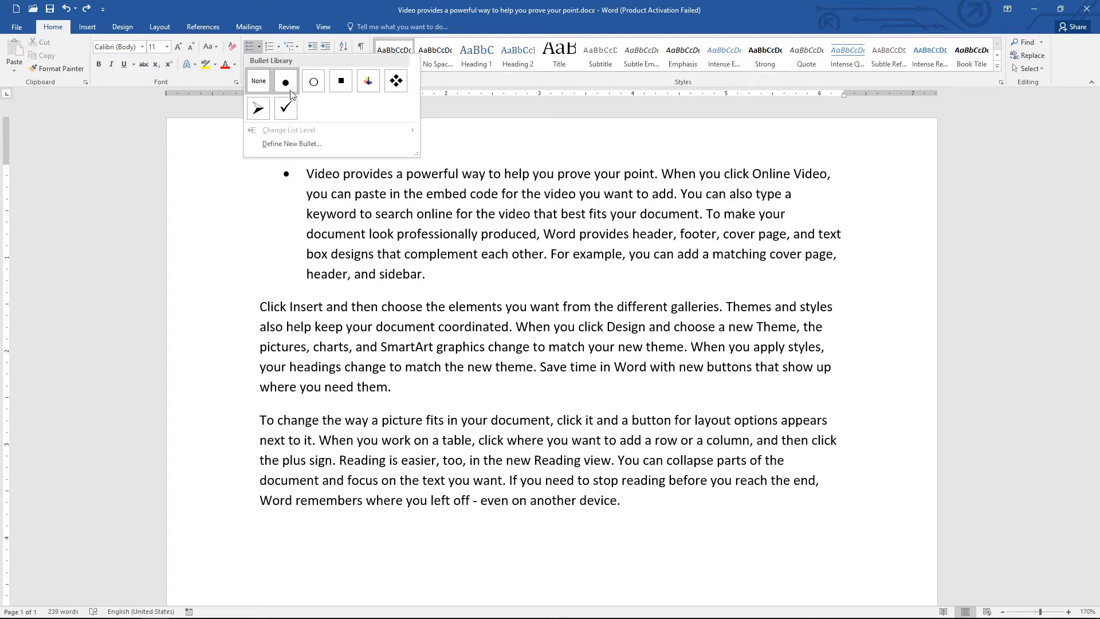
pyautogui.click(279, 47)
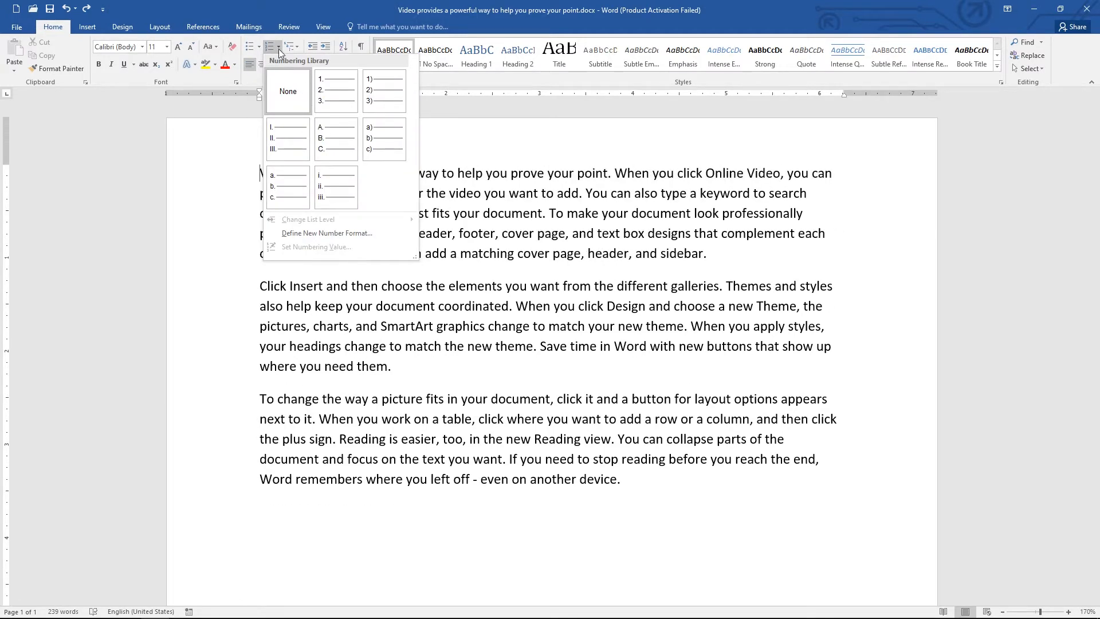
pyautogui.click(279, 38)
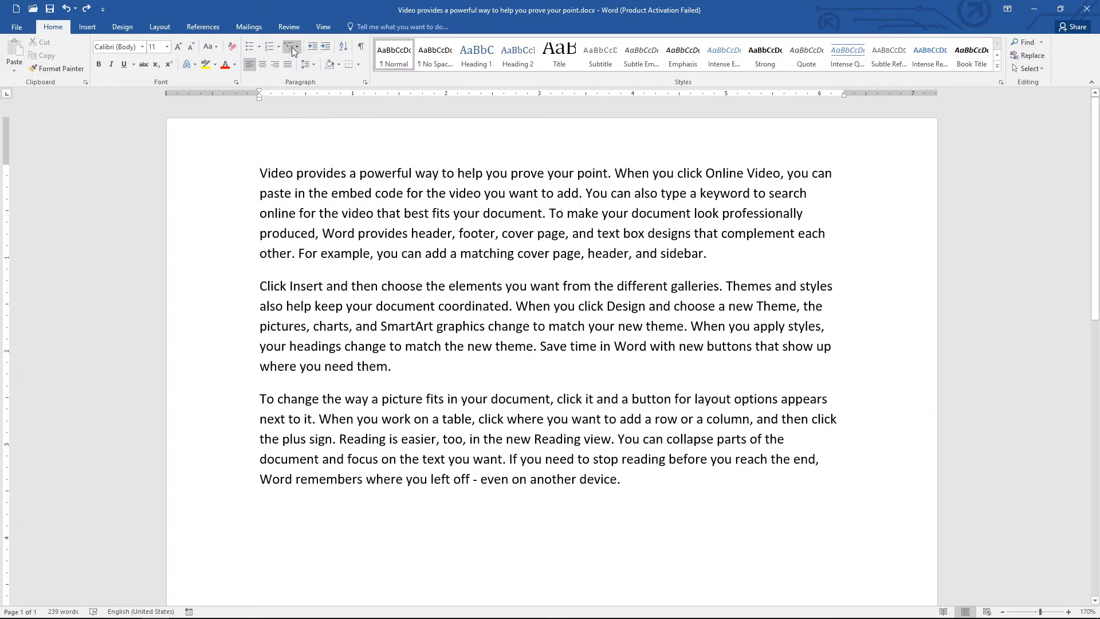
pyautogui.click(325, 48)
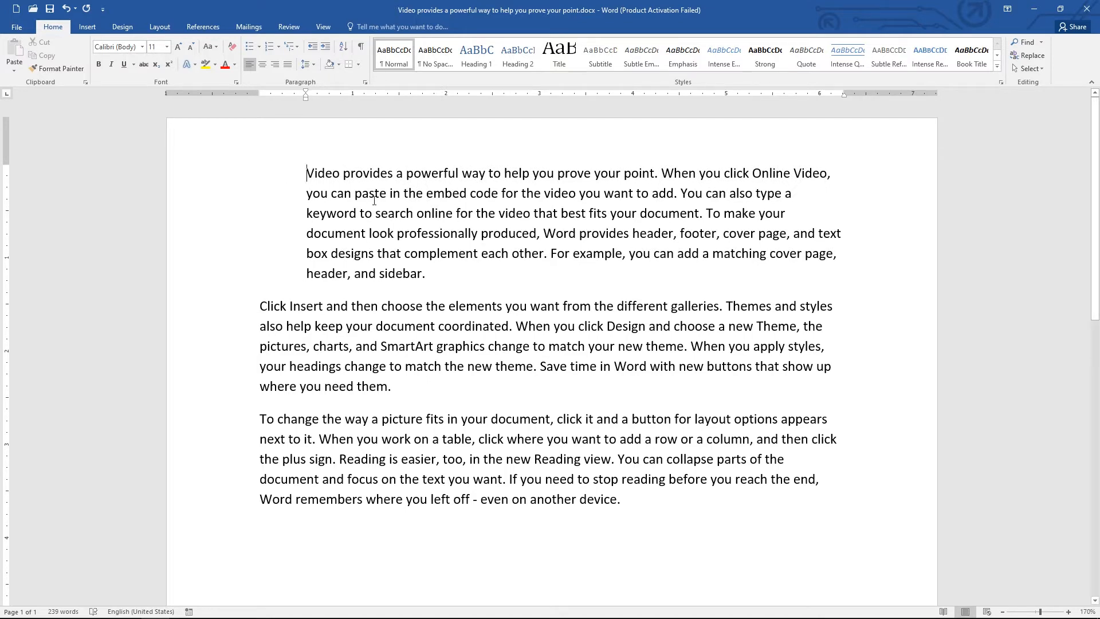
pyautogui.click(312, 47)
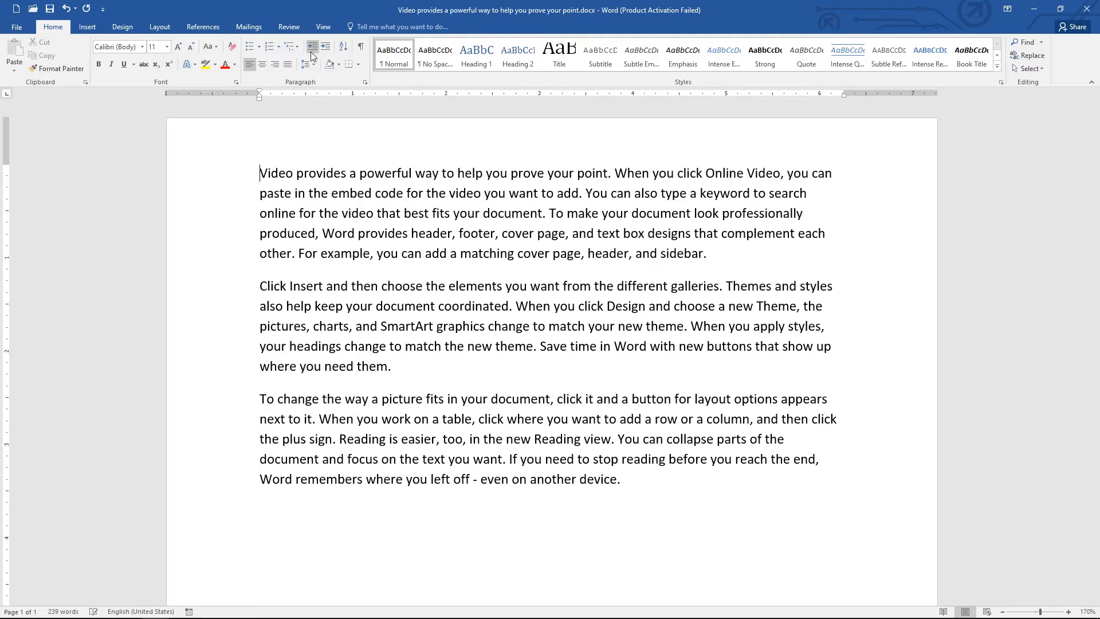
# - Sort all the document's paragraphs as text in ascending order and undo the sort
pyautogui.click(342, 52)
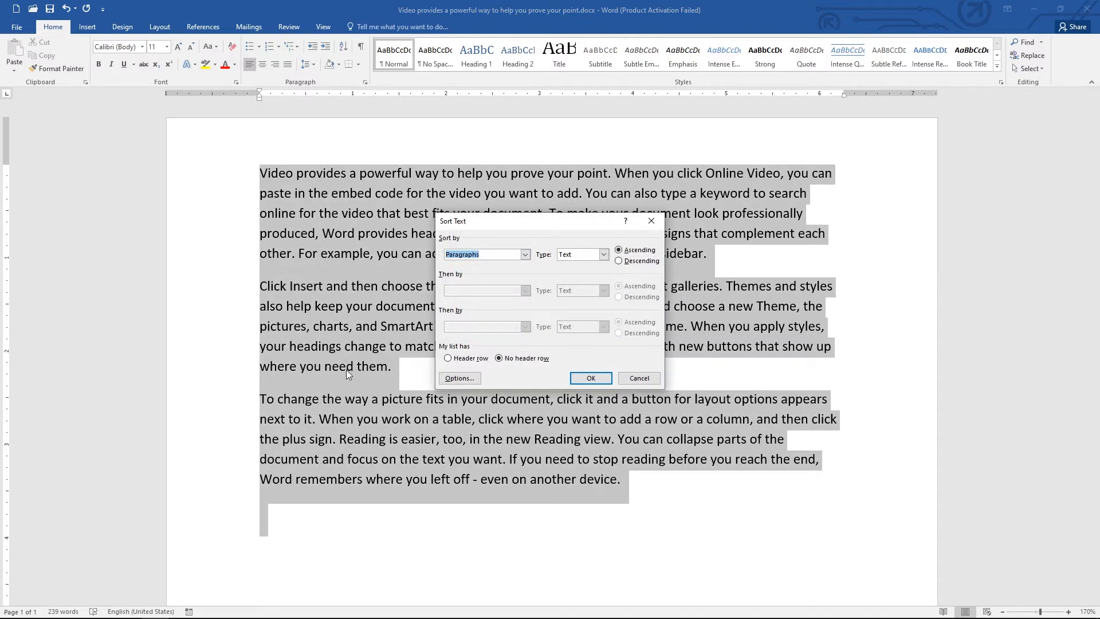
pyautogui.click(577, 377)
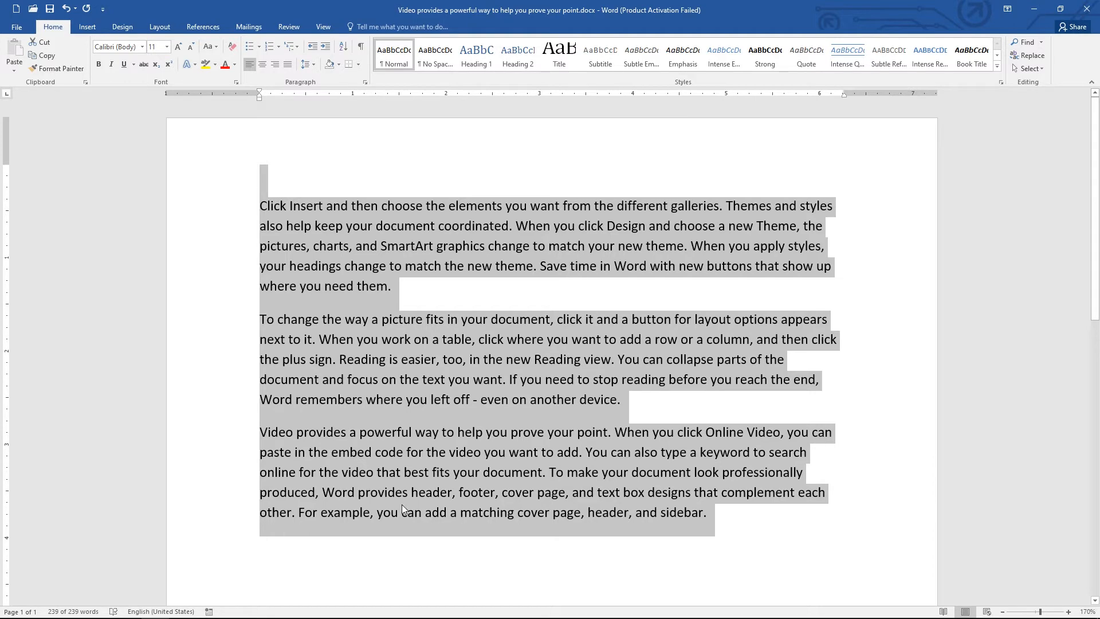
pyautogui.click(67, 8)
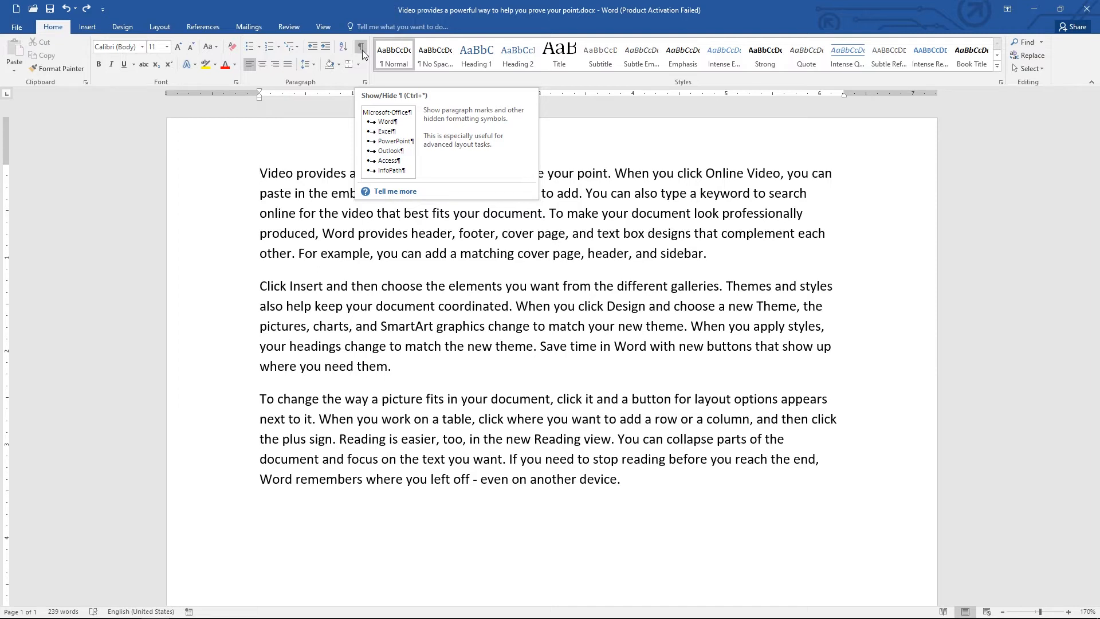
# - Show the paragraph marks and hidden formatting symbols, and hide them again
pyautogui.click(361, 48)
pyautogui.click(361, 50)
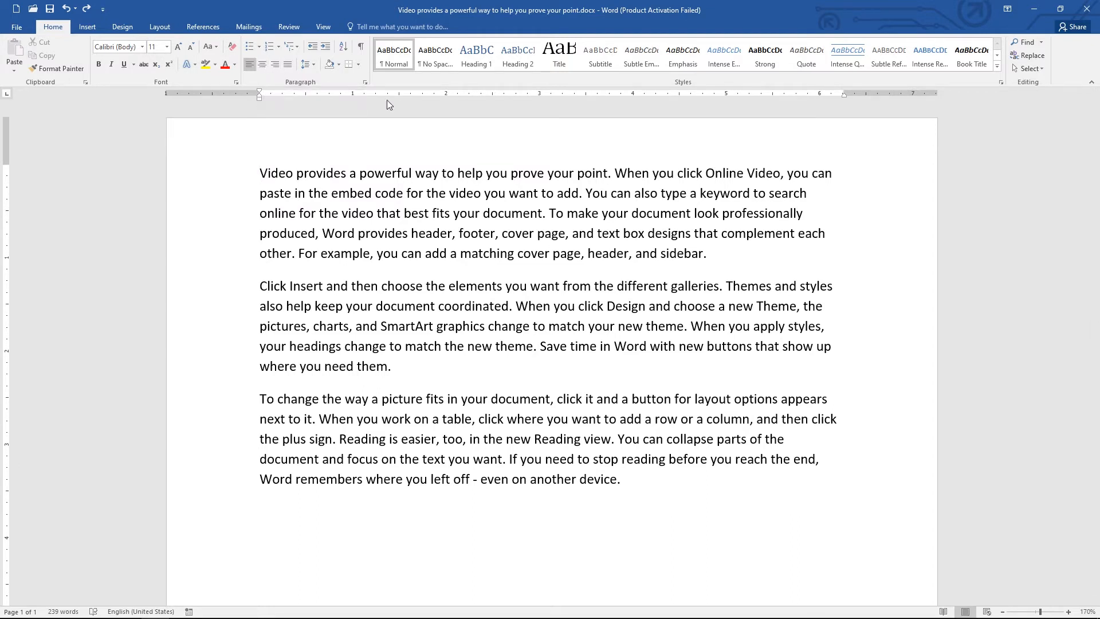
# - Justify the first paragraph after trying centre and right alignment, and preview its line and paragraph spacing options
pyautogui.click(262, 64)
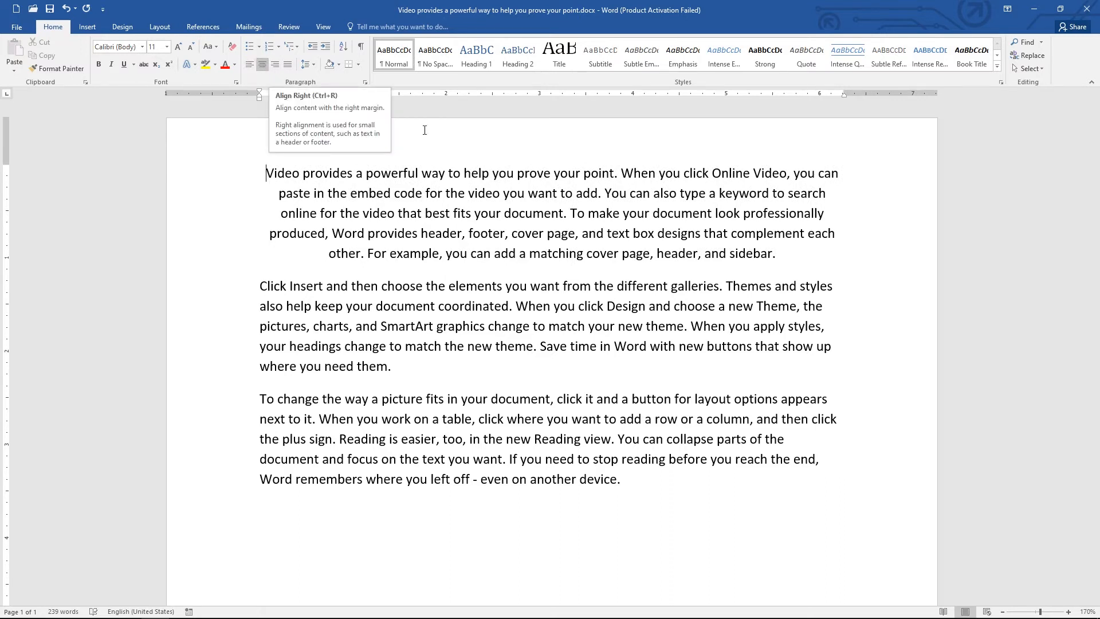
pyautogui.click(275, 65)
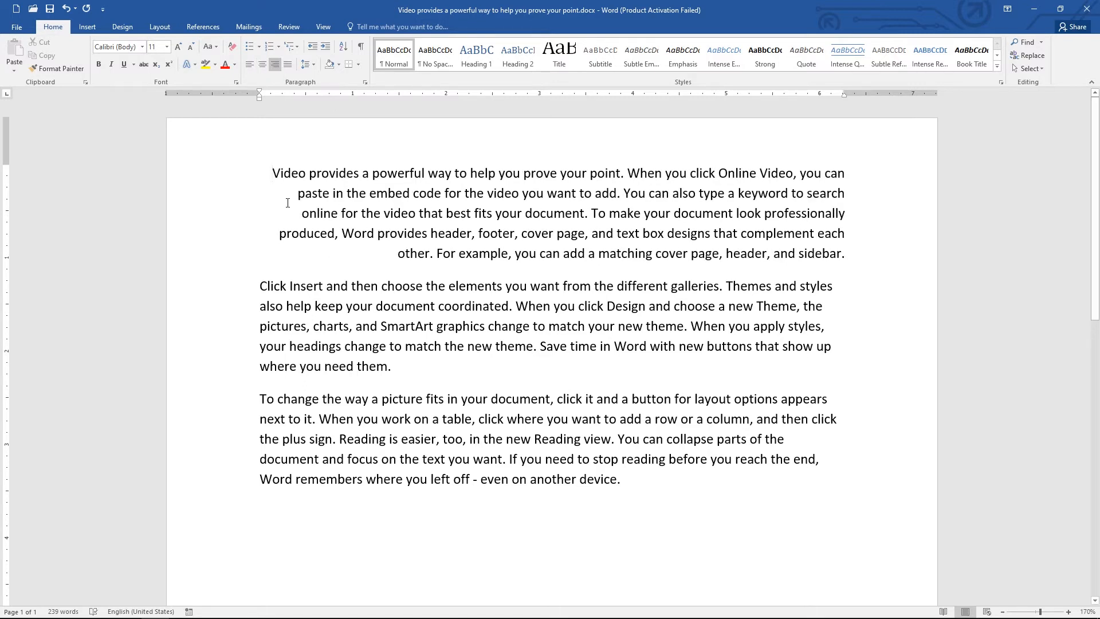
pyautogui.click(288, 65)
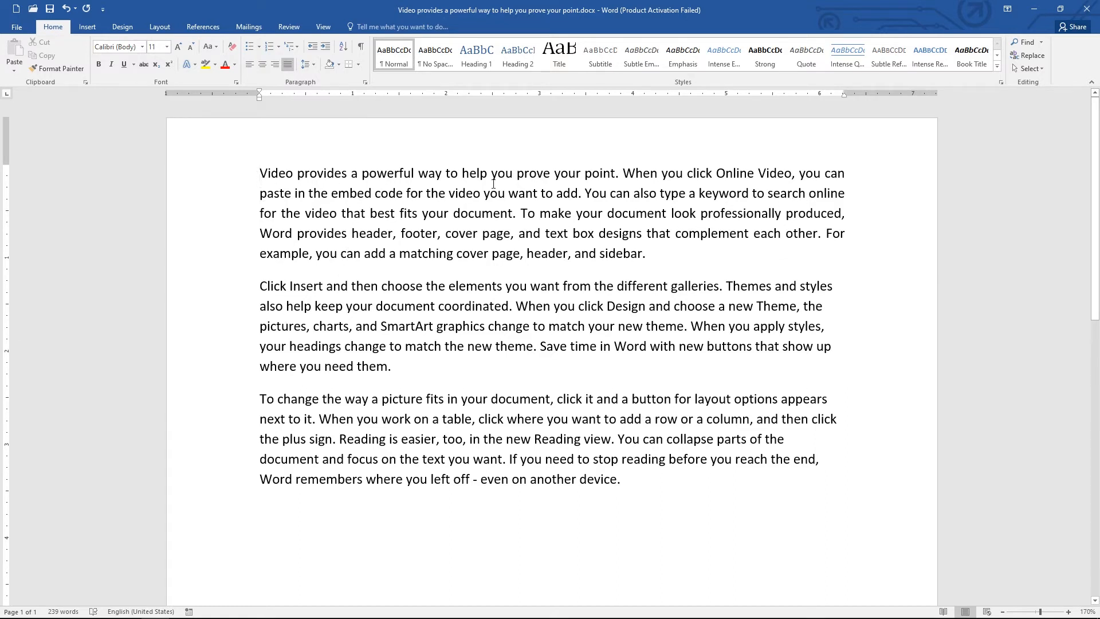
pyautogui.click(314, 65)
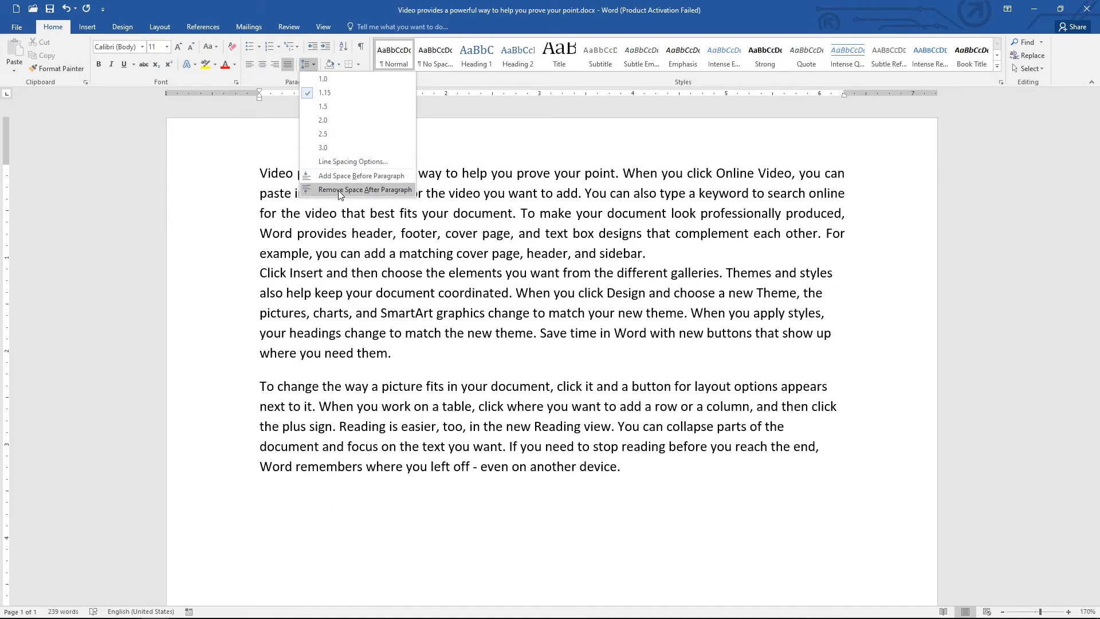
pyautogui.click(314, 67)
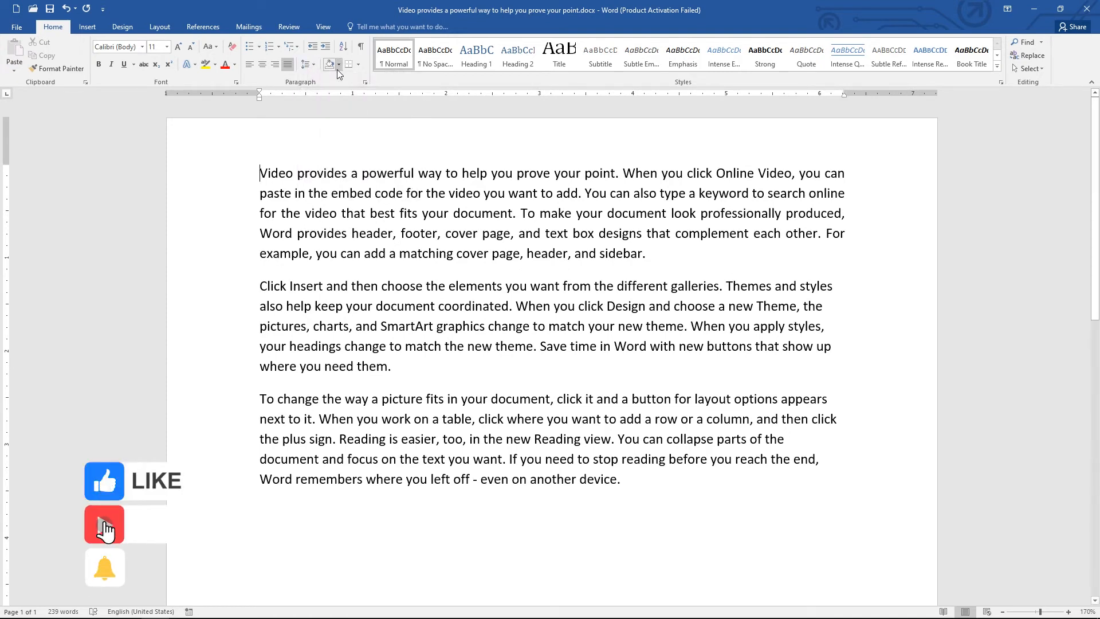
# - Preview shading colors on the first paragraph, choose No Color, and apply All Borders to it
pyautogui.click(338, 69)
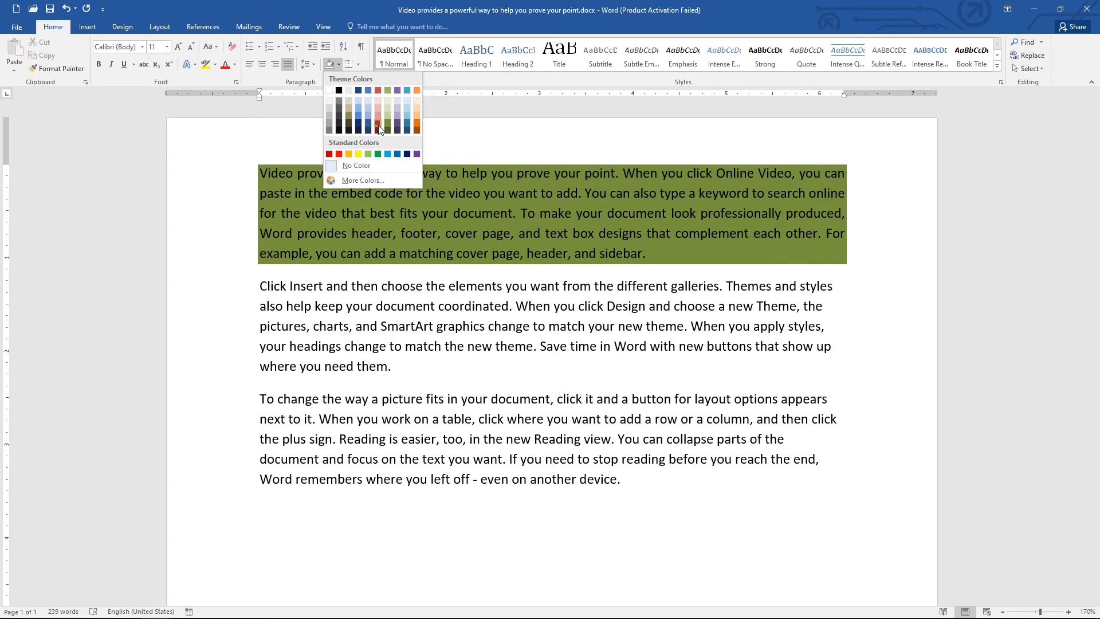
pyautogui.click(356, 166)
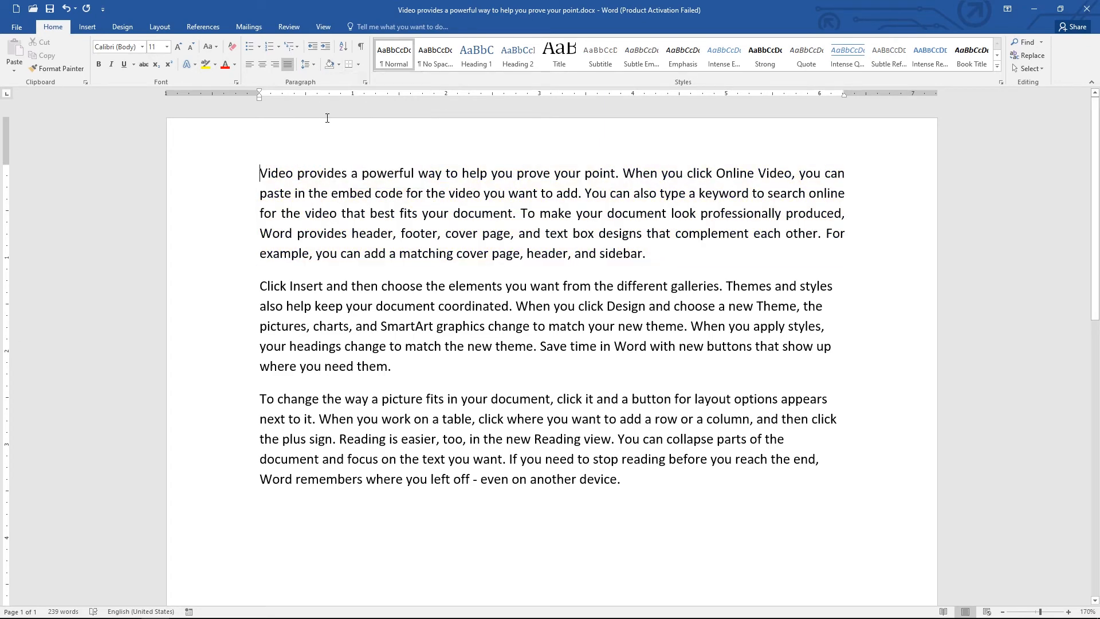
pyautogui.click(359, 64)
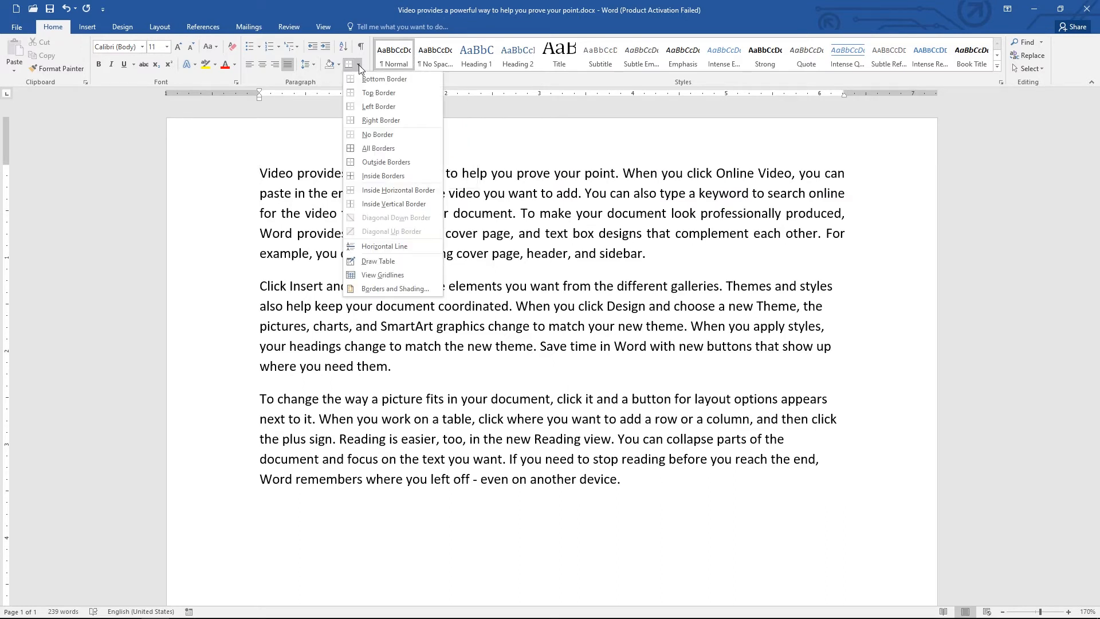
pyautogui.click(365, 153)
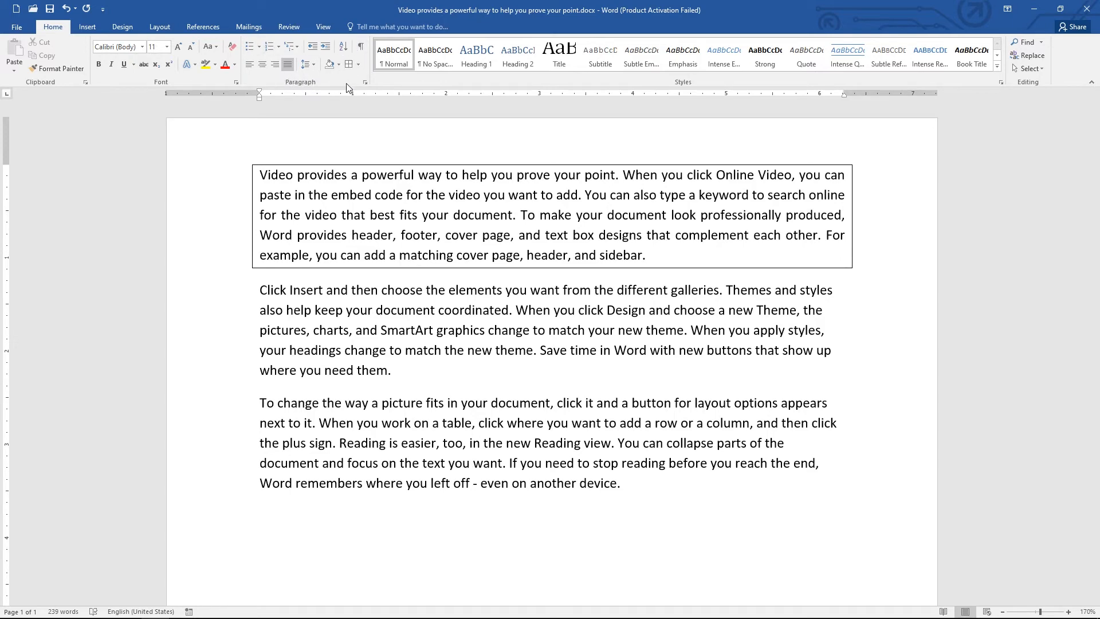
# - Review the first paragraph's Indents and Spacing and Line and Page Breaks settings
pyautogui.click(365, 83)
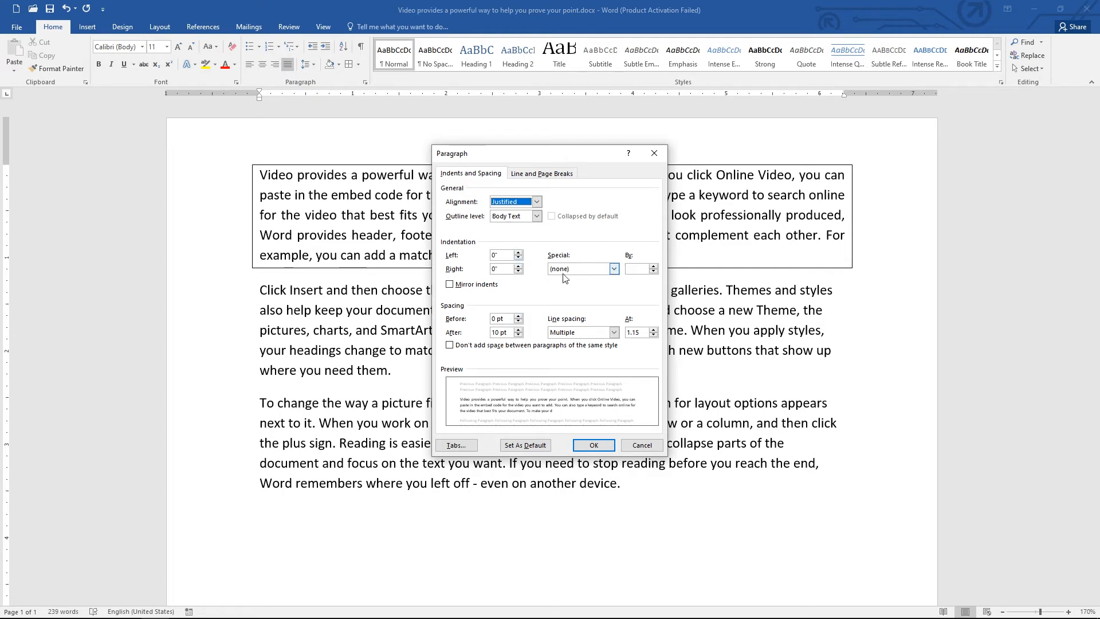
pyautogui.click(534, 174)
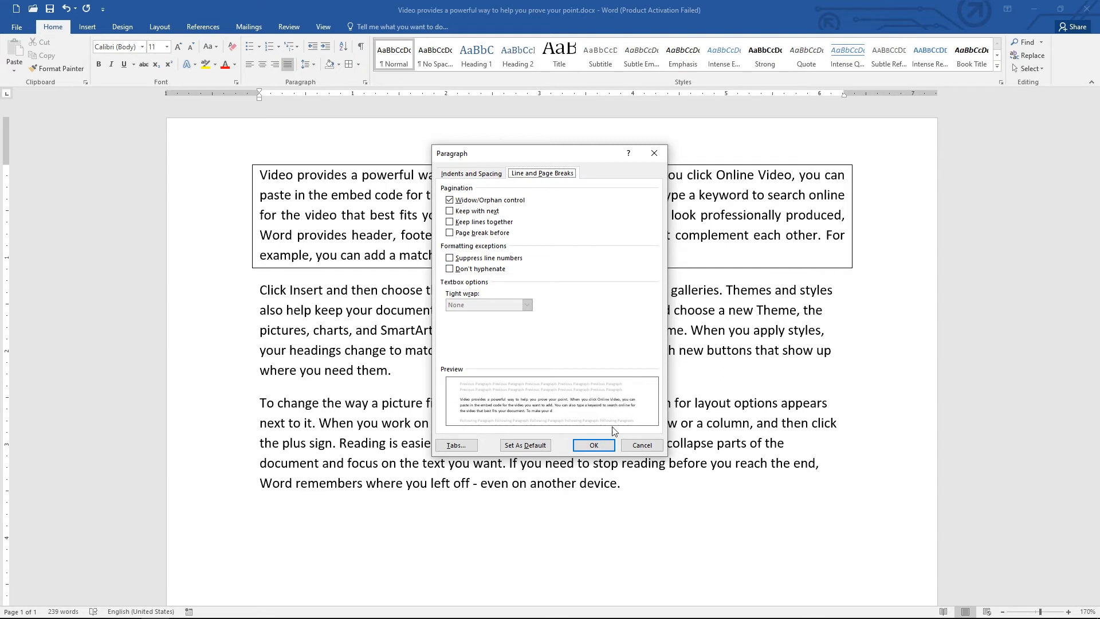
pyautogui.click(585, 443)
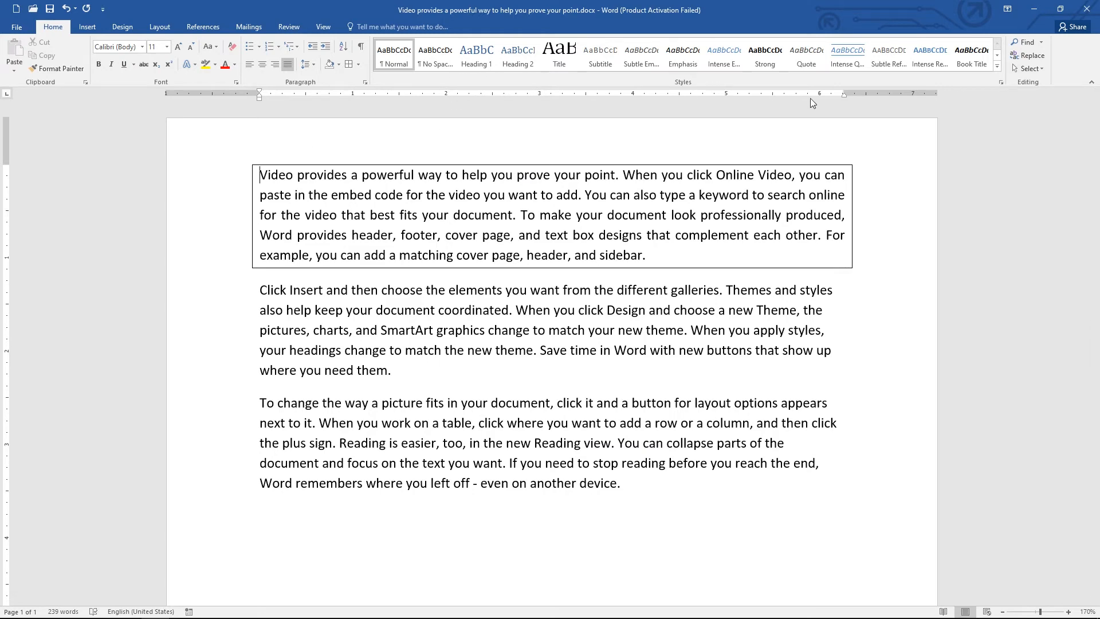
# - Try the Title style on the first paragraph and apply the Subtitle style to it
pyautogui.click(998, 67)
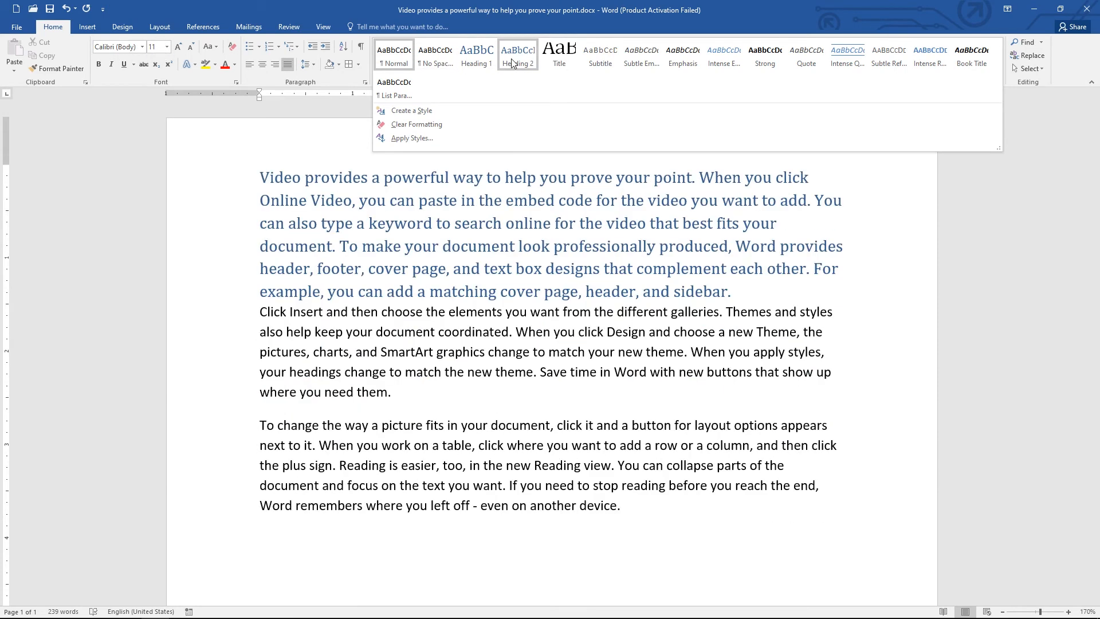
pyautogui.click(559, 66)
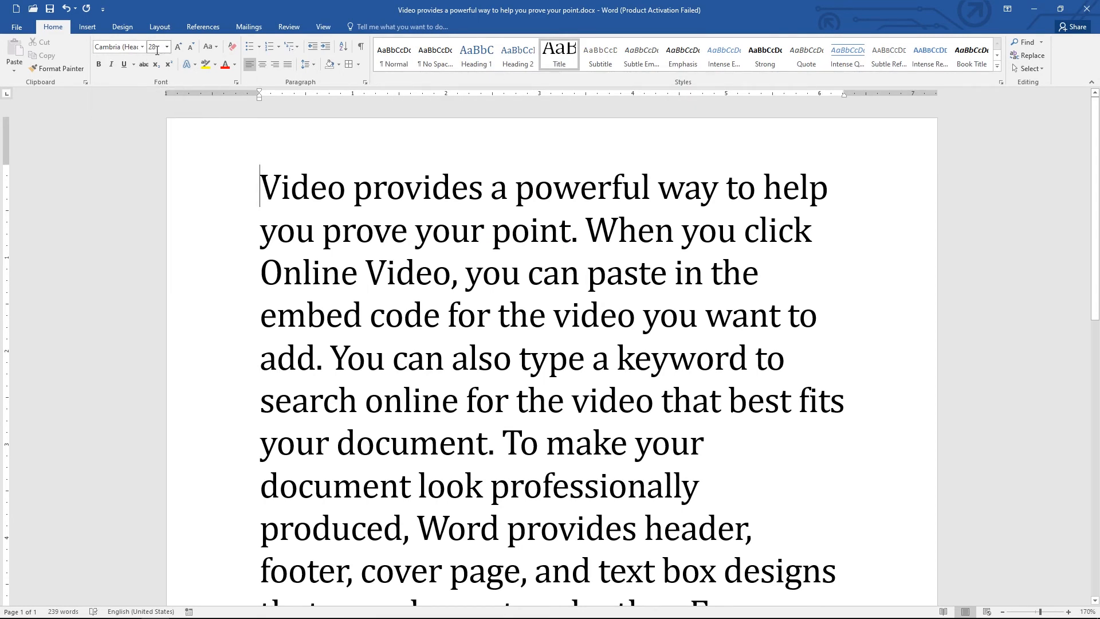
pyautogui.click(594, 66)
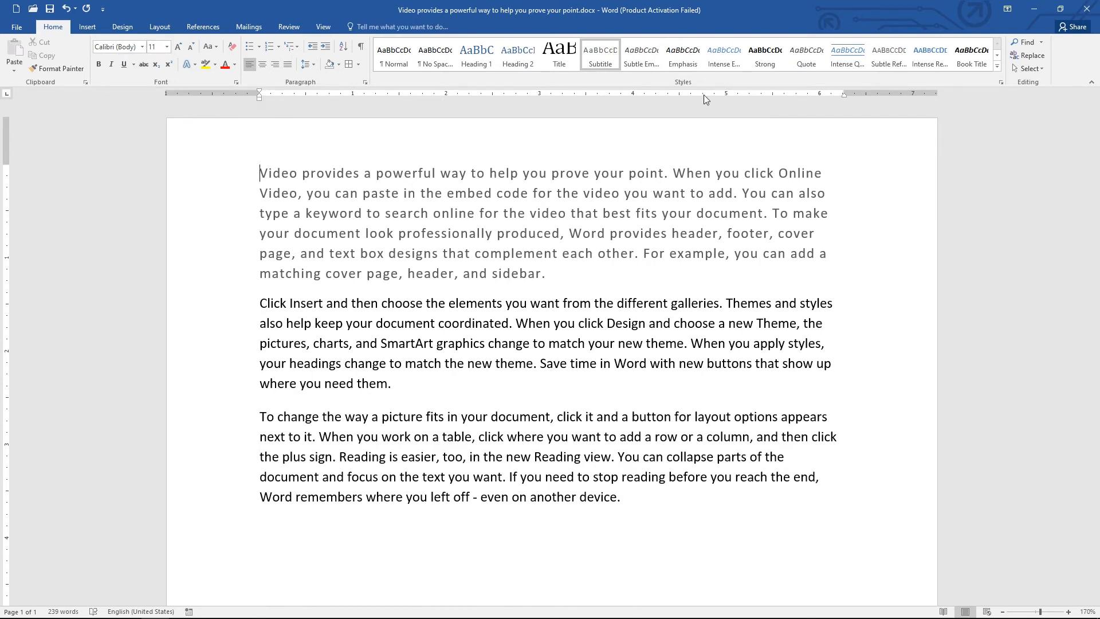
# - Look at the Create a Style settings for the first paragraph's formatting without saving a new style
pyautogui.click(996, 67)
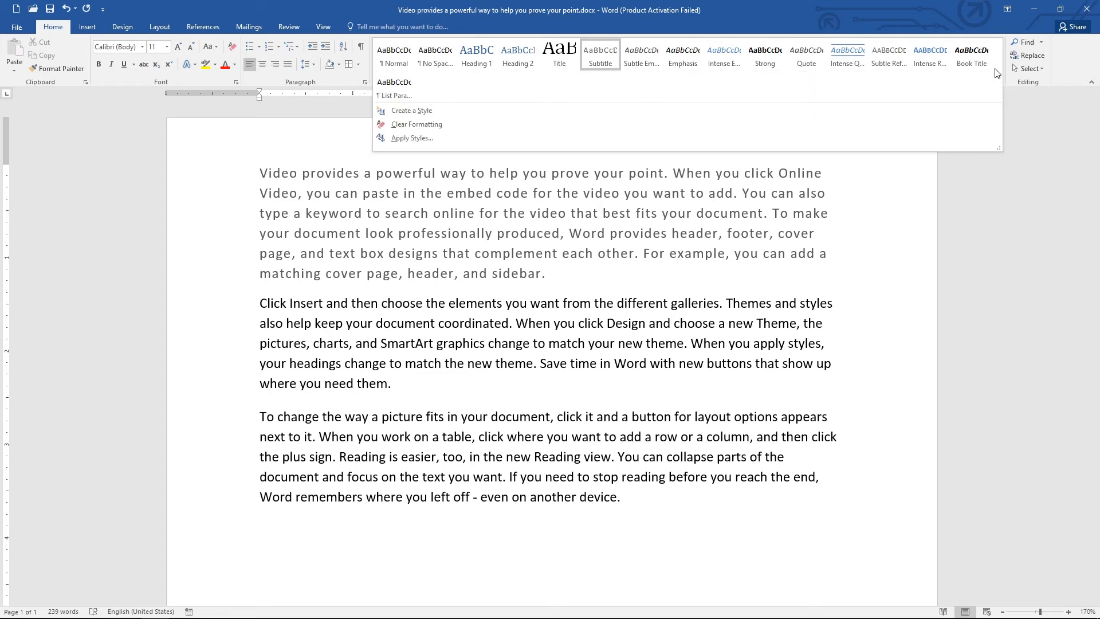
pyautogui.click(412, 115)
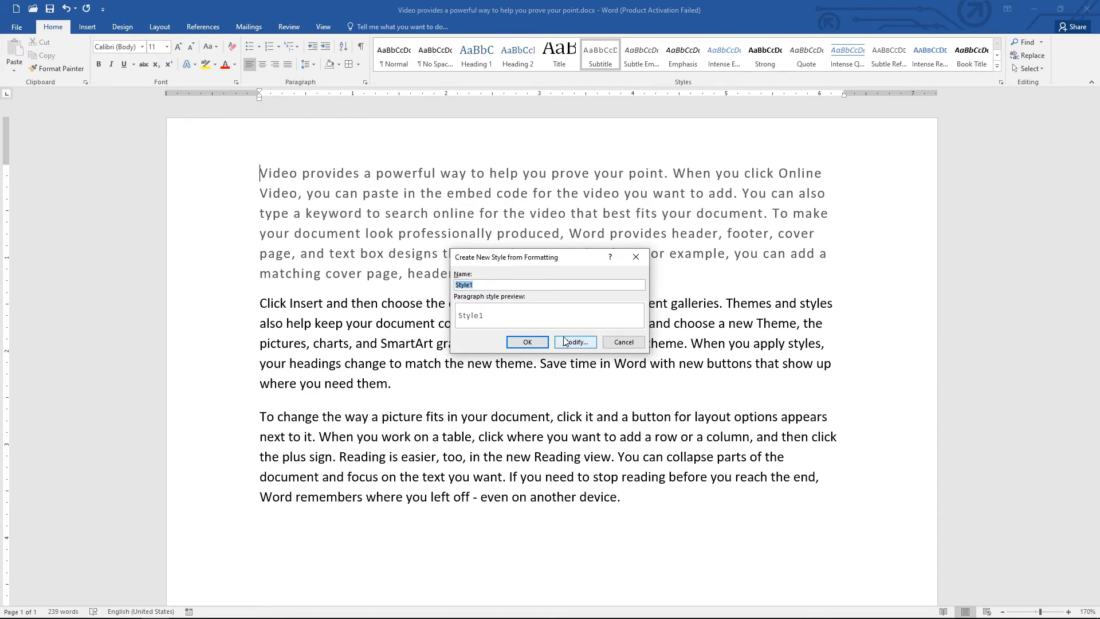
pyautogui.click(619, 344)
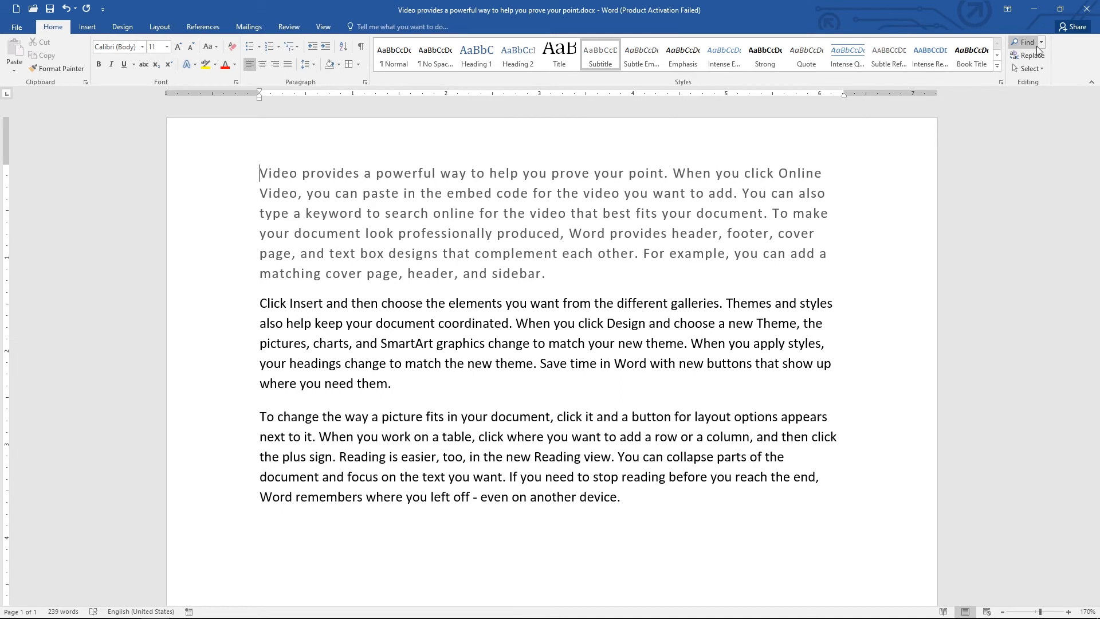
# - Open Advanced Find and examine its additional search options, leaving them collapsed
pyautogui.press('End')
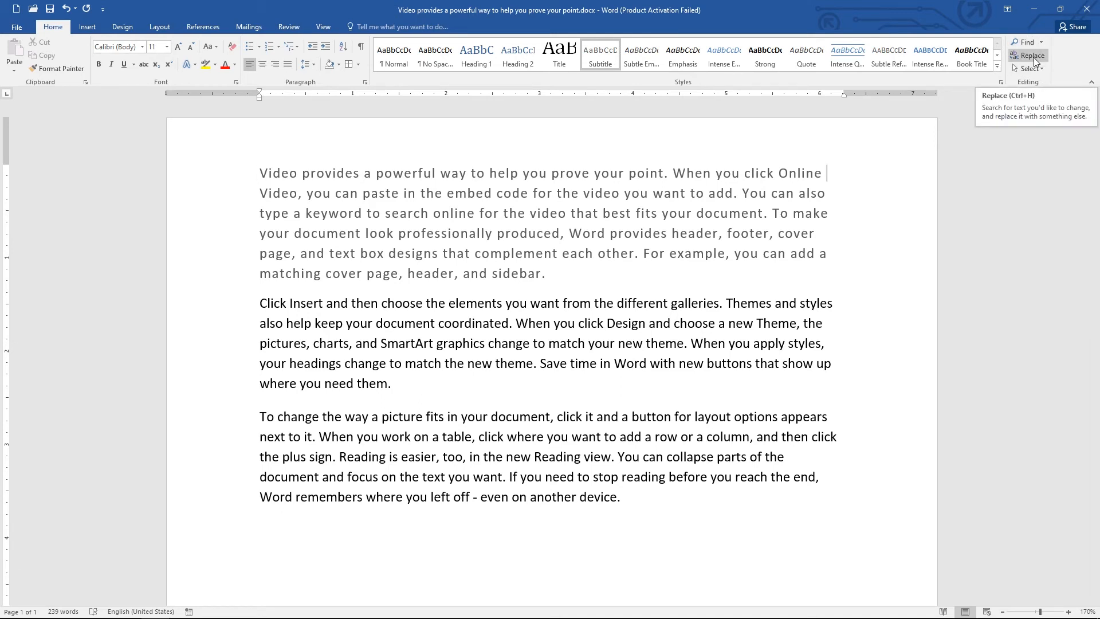
pyautogui.click(1040, 43)
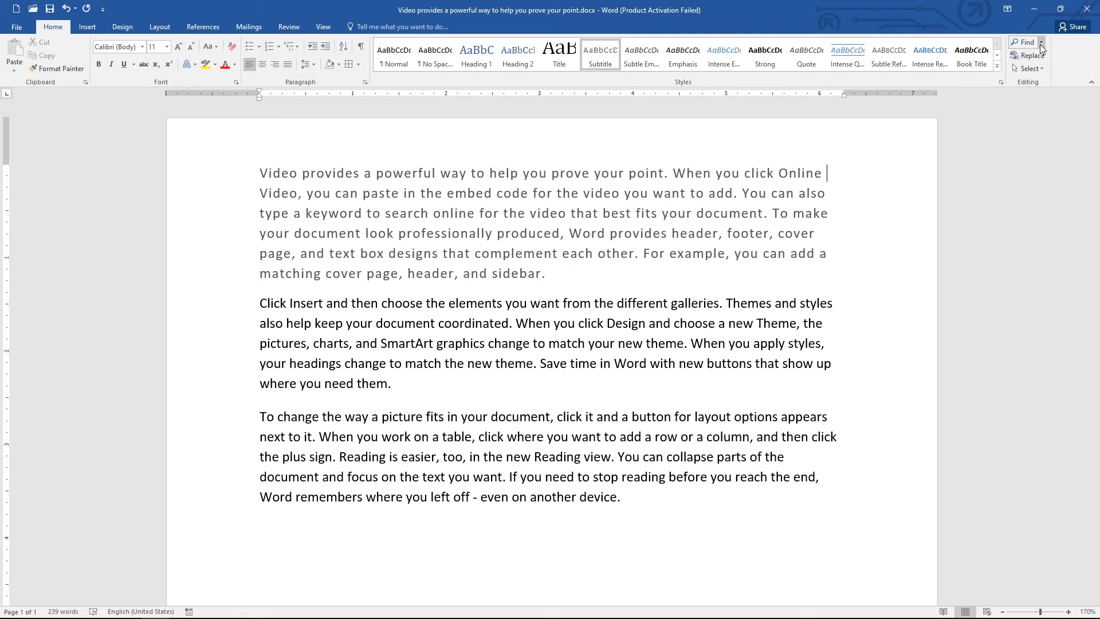
pyautogui.click(1044, 70)
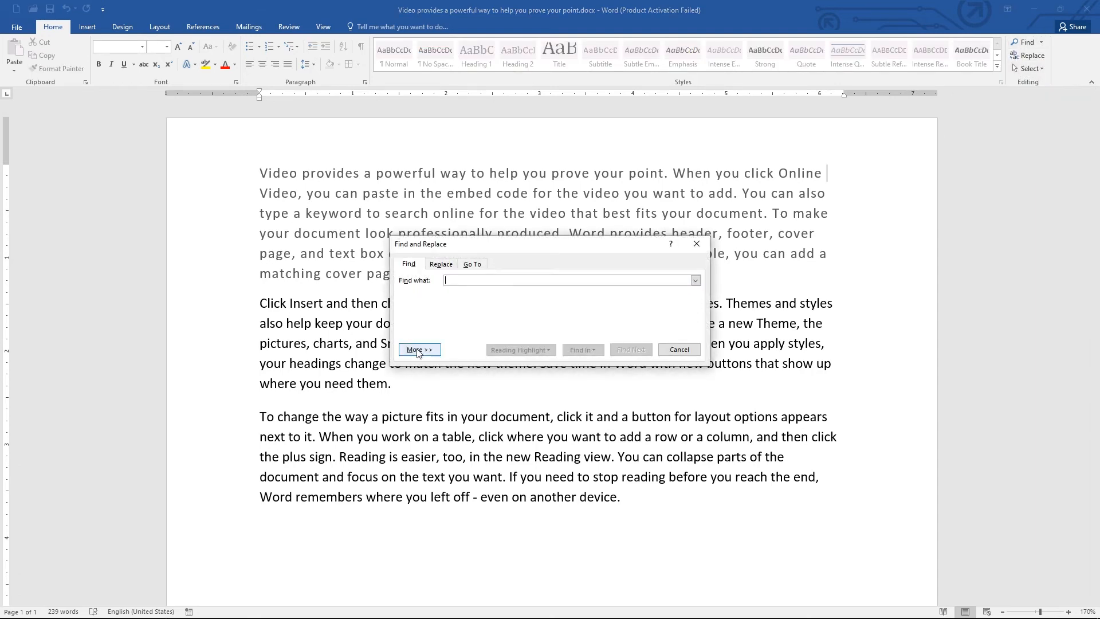
pyautogui.click(419, 350)
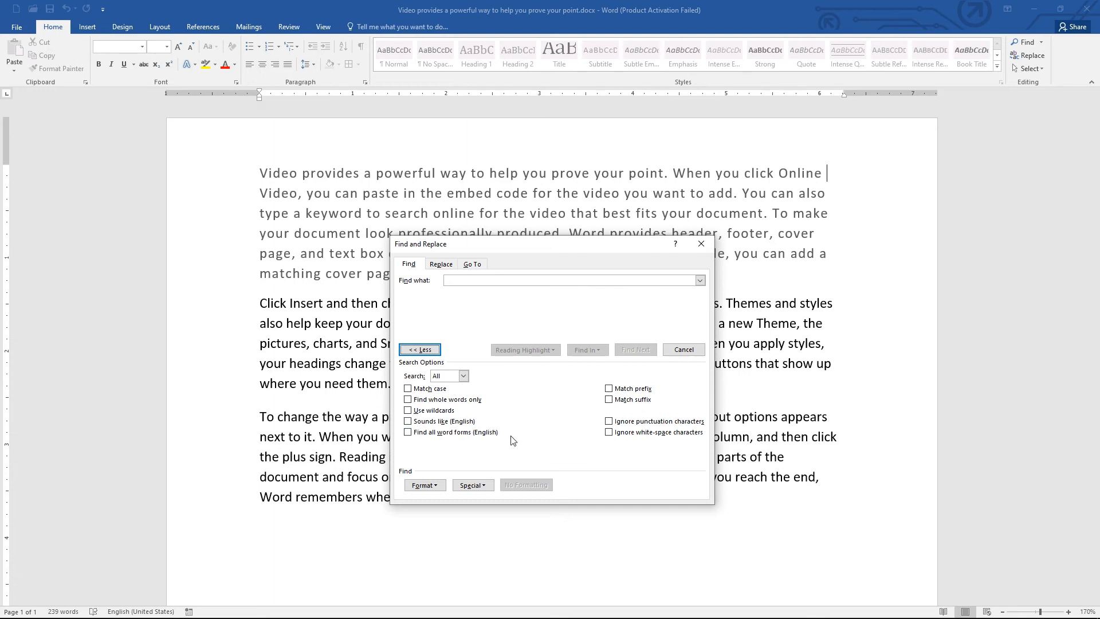
pyautogui.click(417, 352)
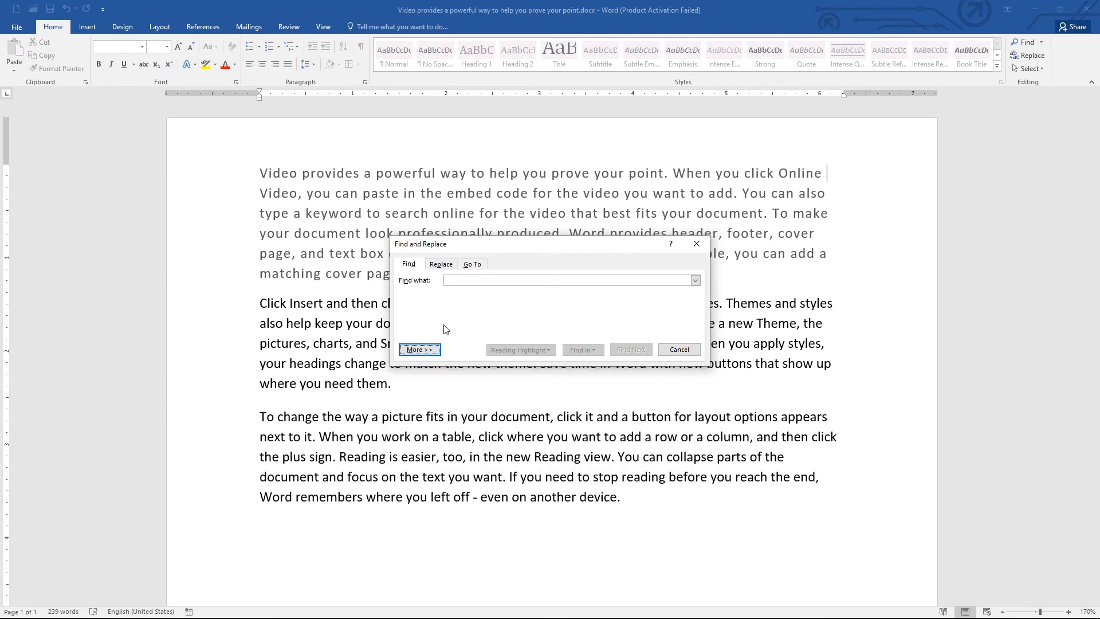
pyautogui.click(437, 350)
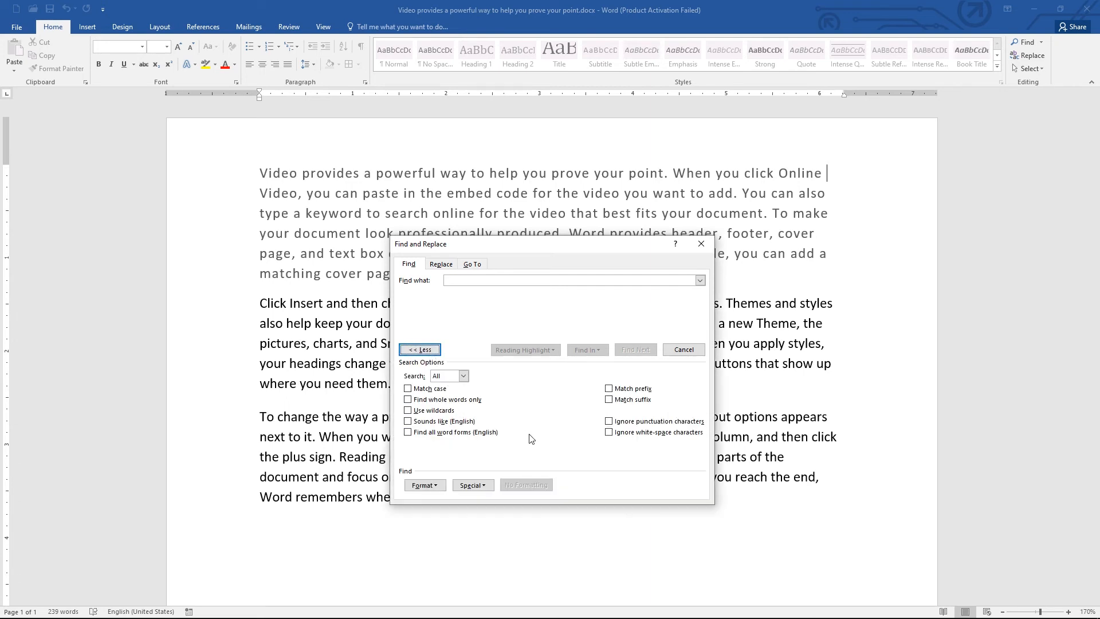
pyautogui.click(427, 351)
# - Search the document for "to" and go through its successive occurrences
pyautogui.click(459, 280)
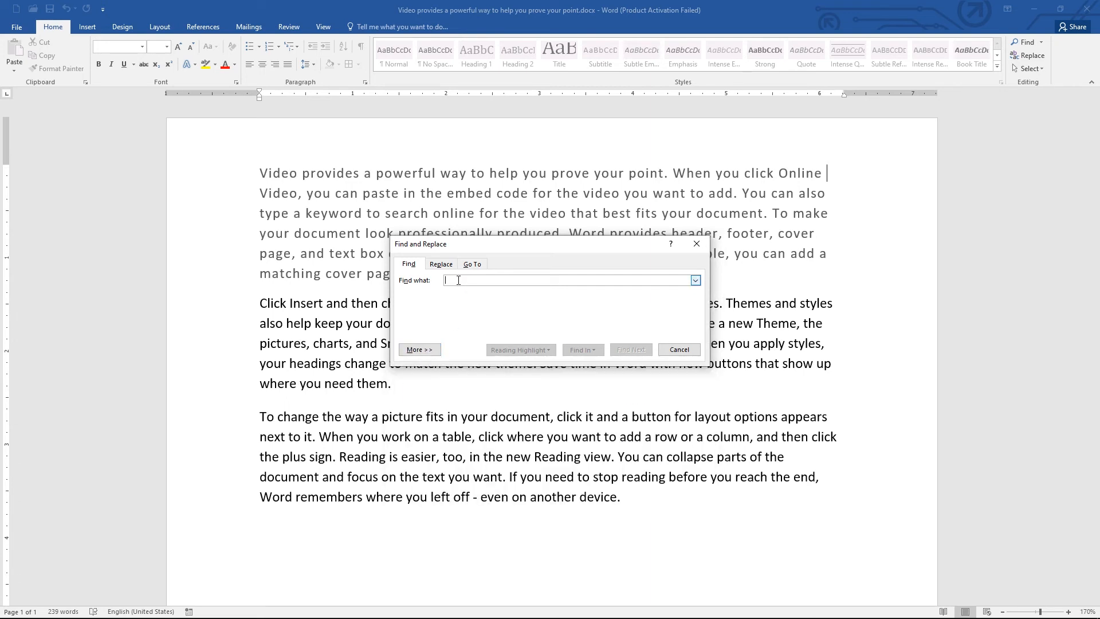
pyautogui.write('to')
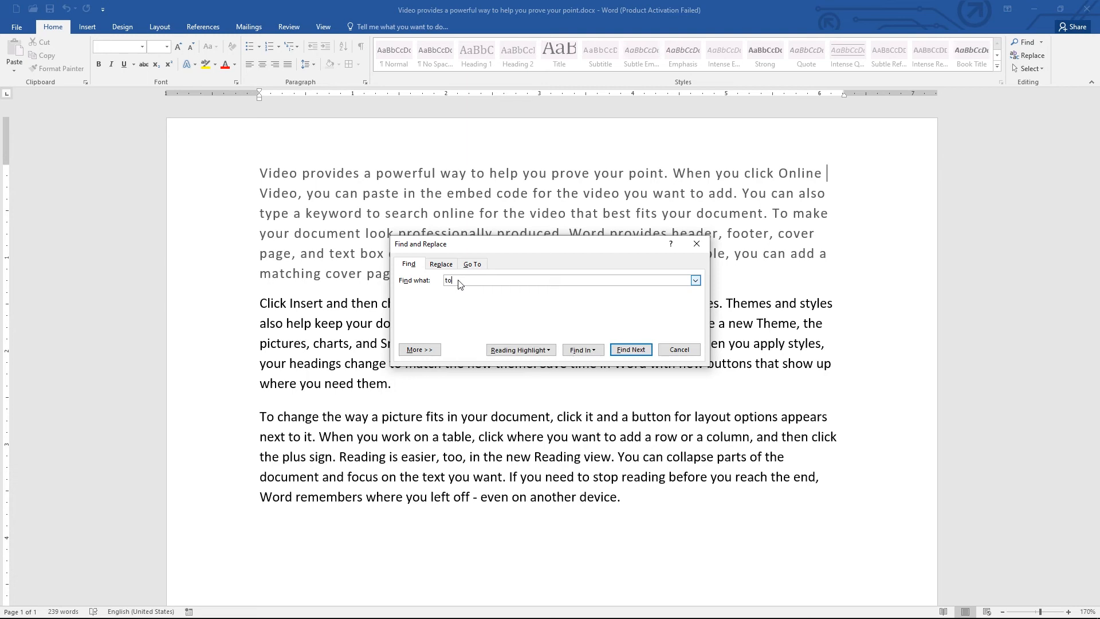
pyautogui.press('Return')
pyautogui.press('Return')
pyautogui.press('Return')
pyautogui.press('Return')
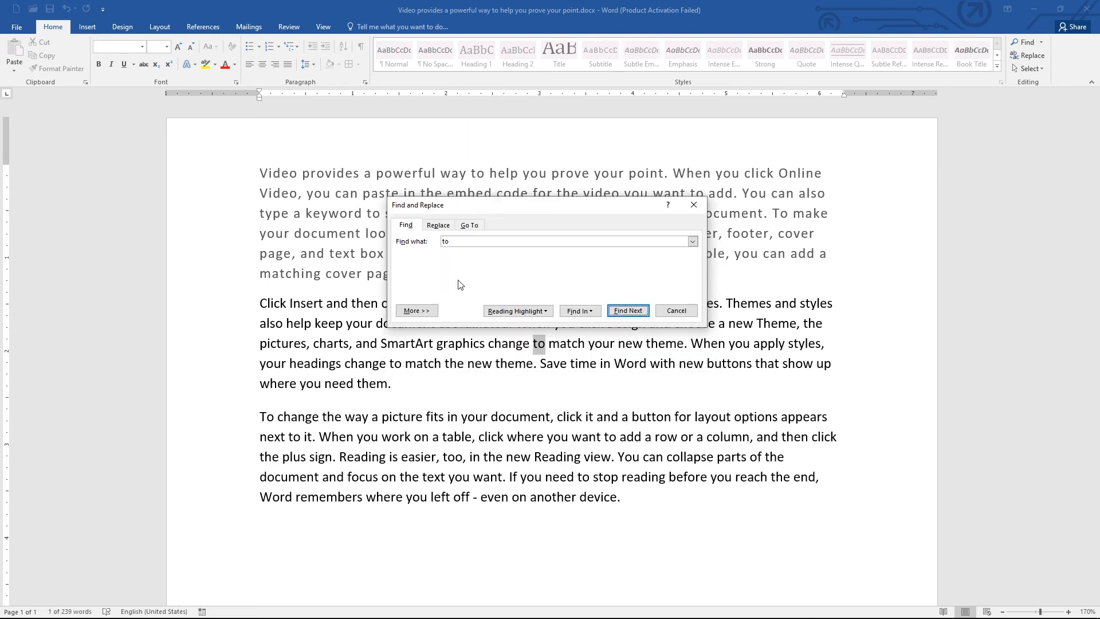
pyautogui.press('Return')
pyautogui.press('Return')
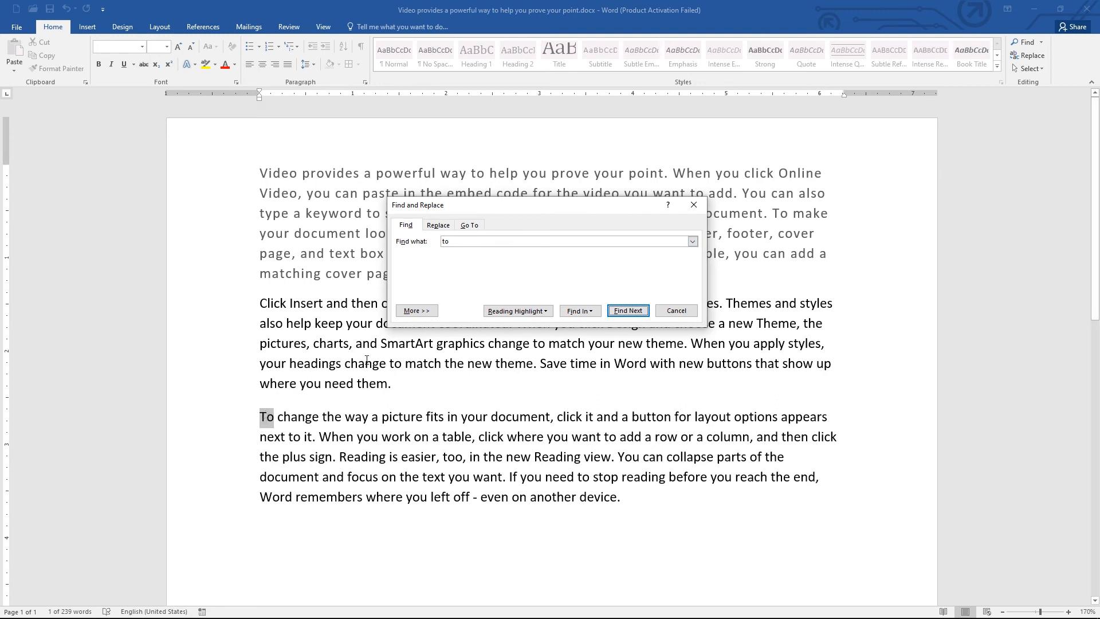
# - Turn on Match case for the "to" search, go through the successive matches and close the search
pyautogui.click(410, 313)
pyautogui.click(405, 350)
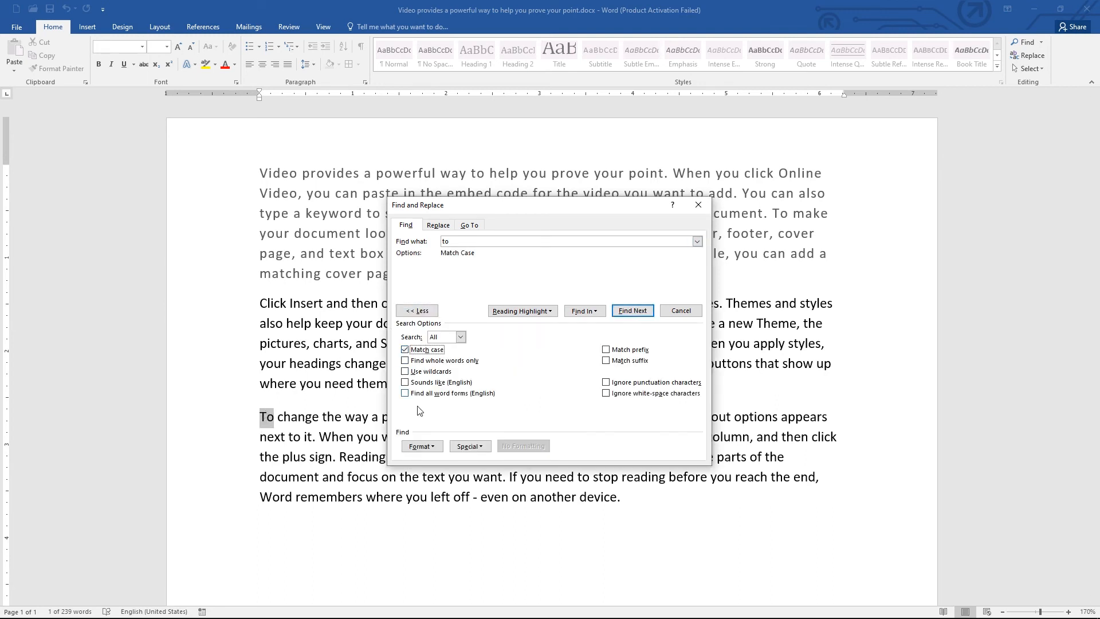
pyautogui.click(632, 312)
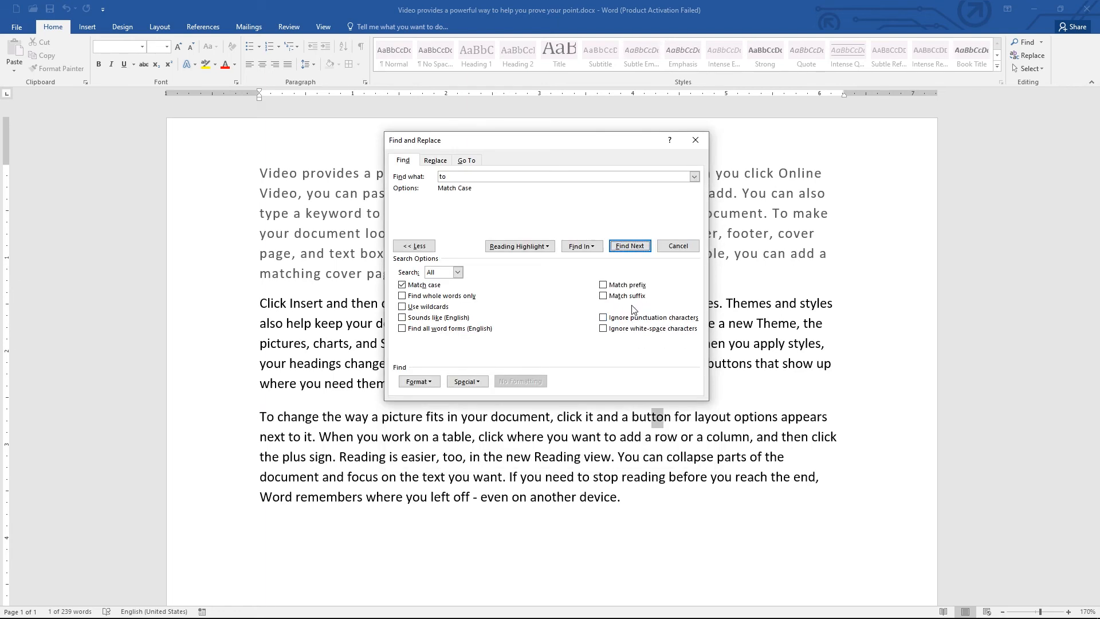
pyautogui.click(631, 246)
pyautogui.click(631, 247)
pyautogui.click(630, 247)
pyautogui.click(630, 248)
pyautogui.click(631, 248)
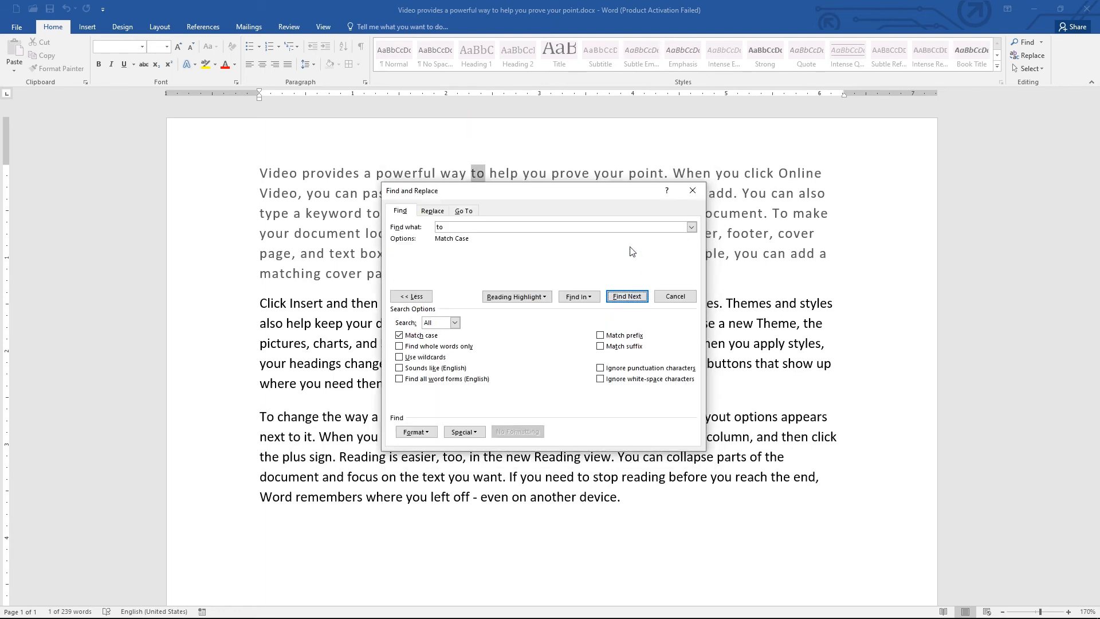
pyautogui.click(627, 296)
pyautogui.click(664, 298)
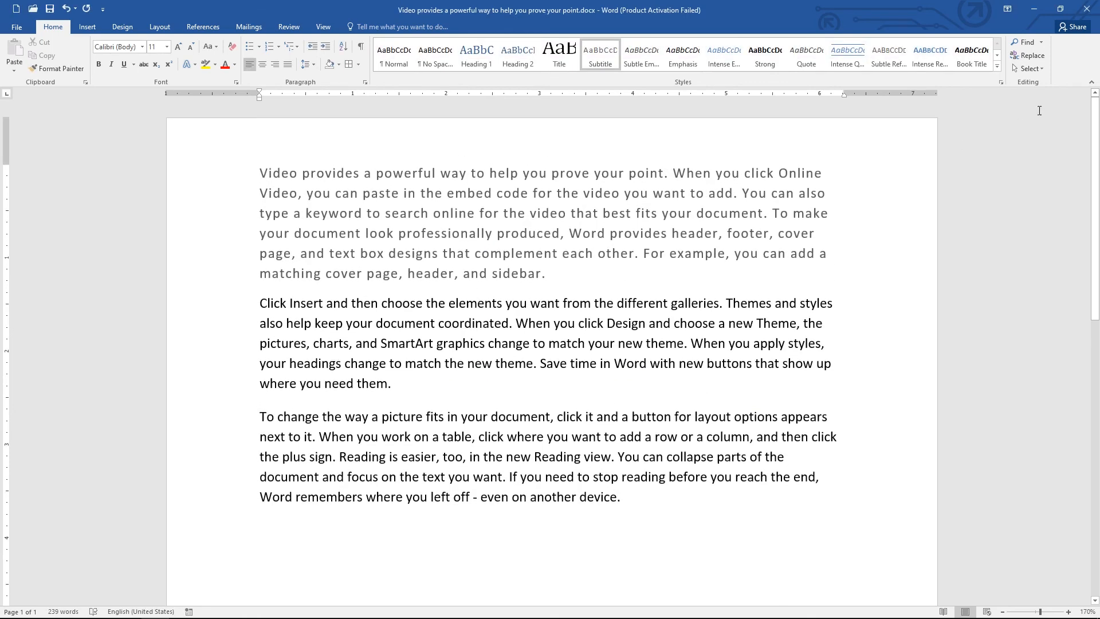
# - Open Replace for "to", turn off Match case and collapse the additional search options
pyautogui.click(1028, 55)
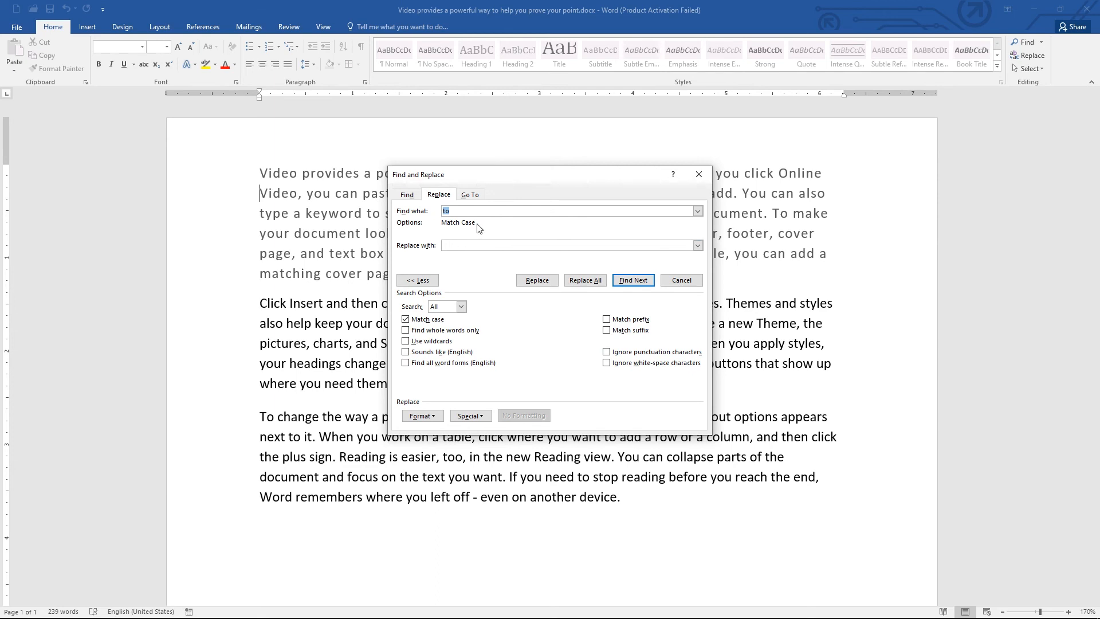
pyautogui.click(407, 319)
pyautogui.click(417, 280)
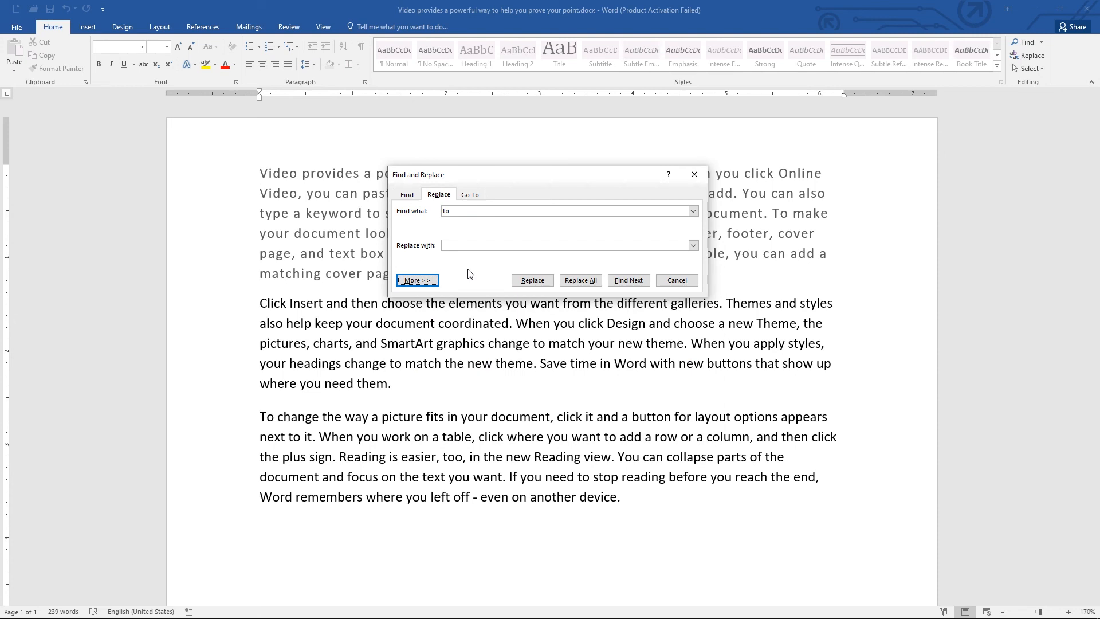
# - Compare the Find and Replace settings, examine the Go To options for pages, and close without replacing anything
pyautogui.click(408, 196)
pyautogui.click(434, 198)
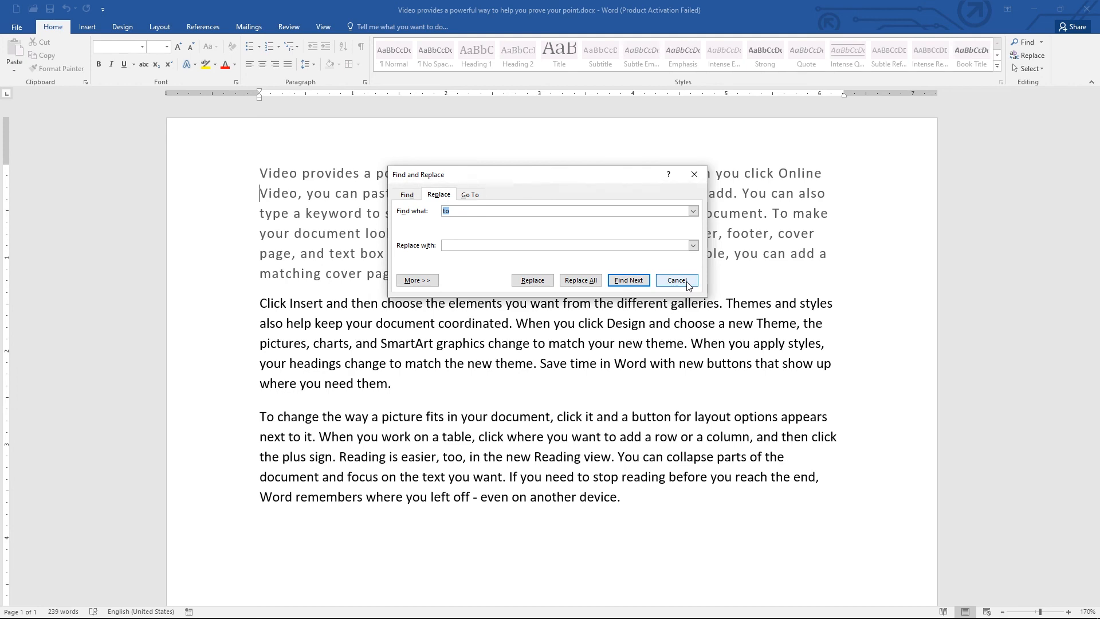
pyautogui.click(470, 195)
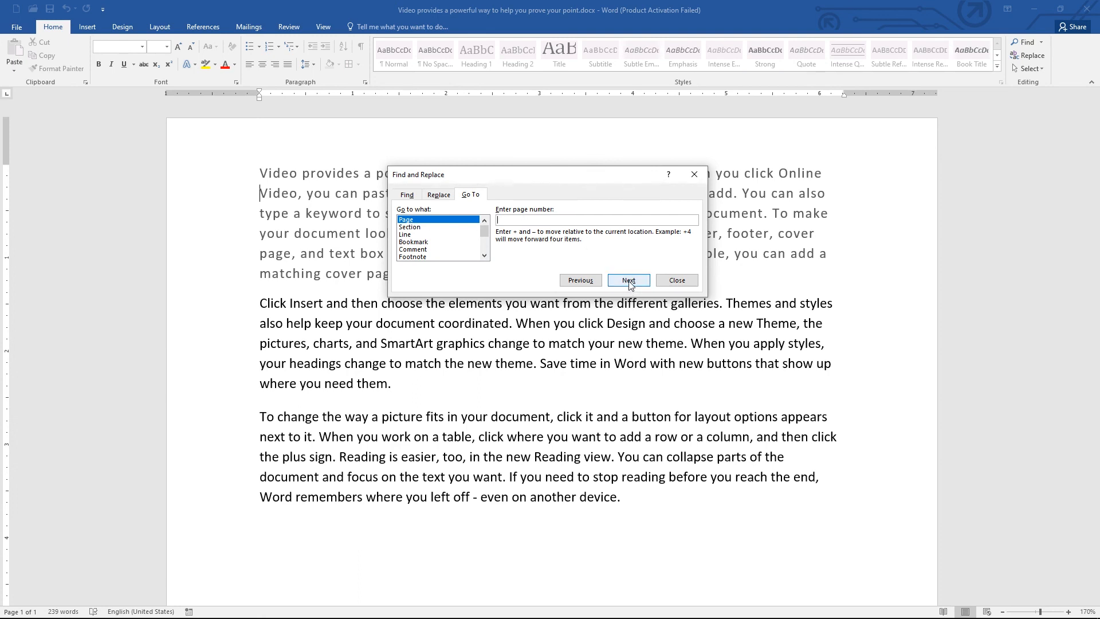
pyautogui.click(683, 285)
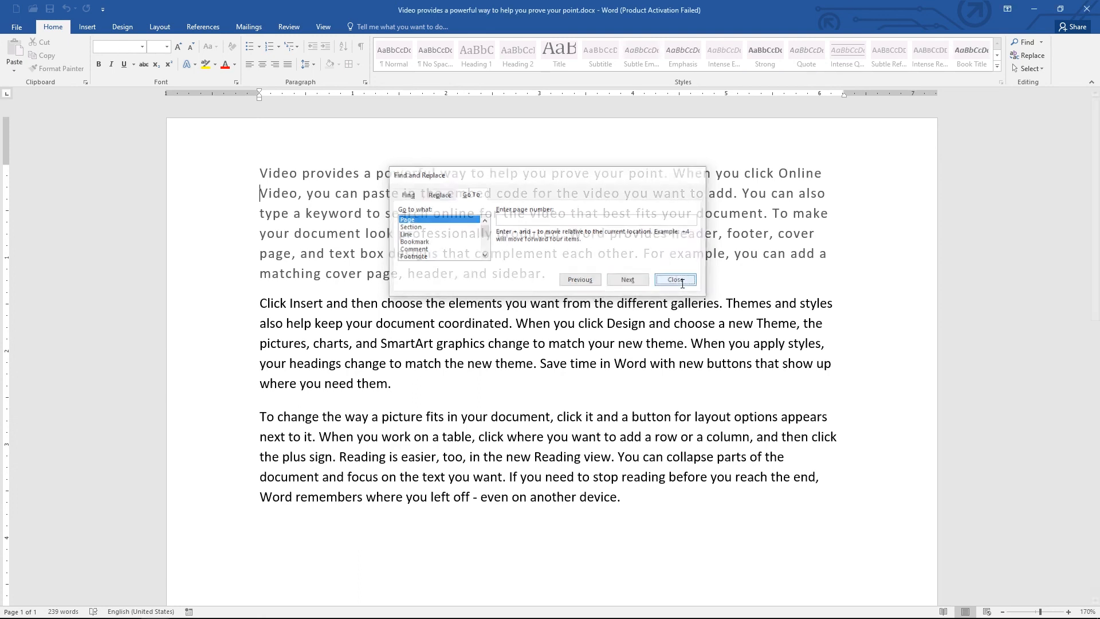